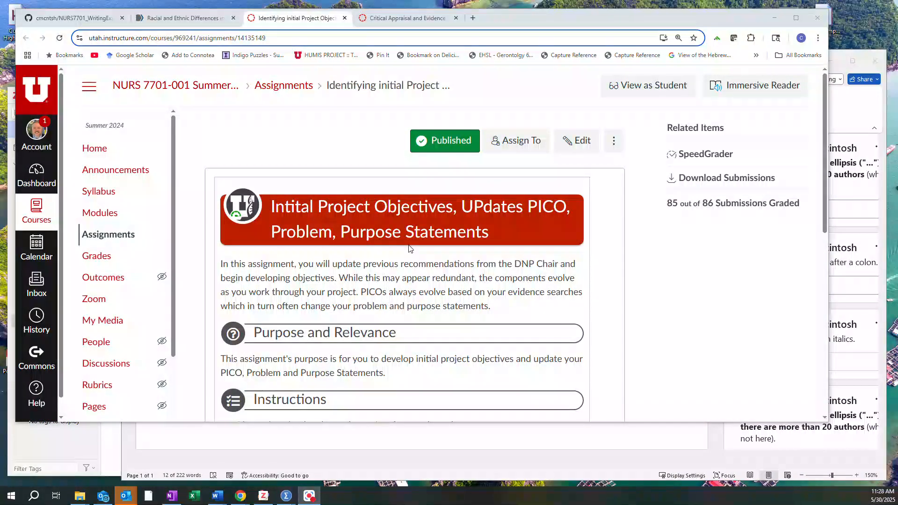
Show the Critical Appraisal and Evidence Summary Table Part 1 assignment in the browser and switch to Zotero
key("ctrl+Tab")
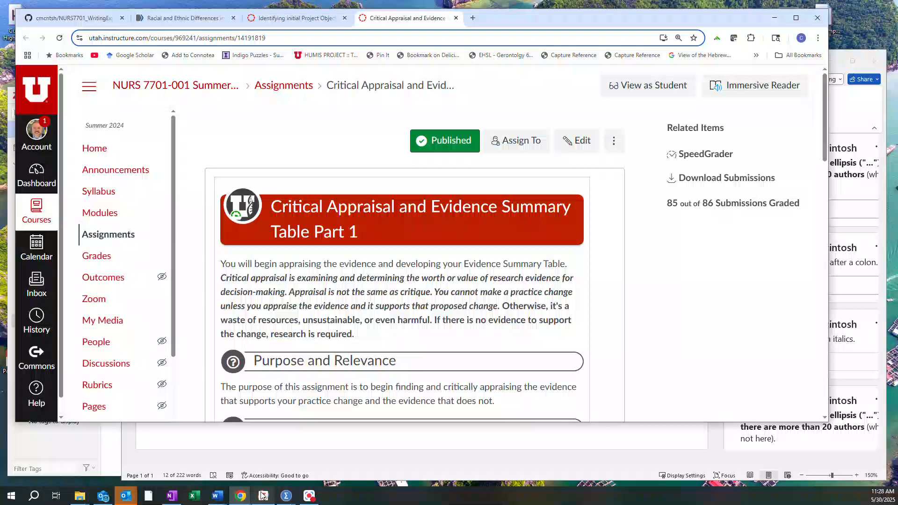
mouse_move(260, 496)
left_click(251, 439)
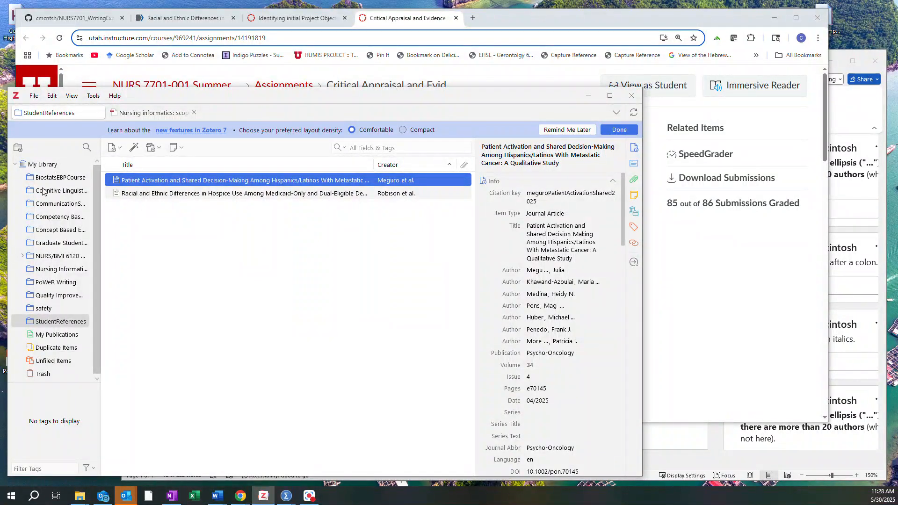
Select the StudentReferences collection in My Library and open the prompt for adding items by identifier
left_click(40, 166)
right_click(40, 166)
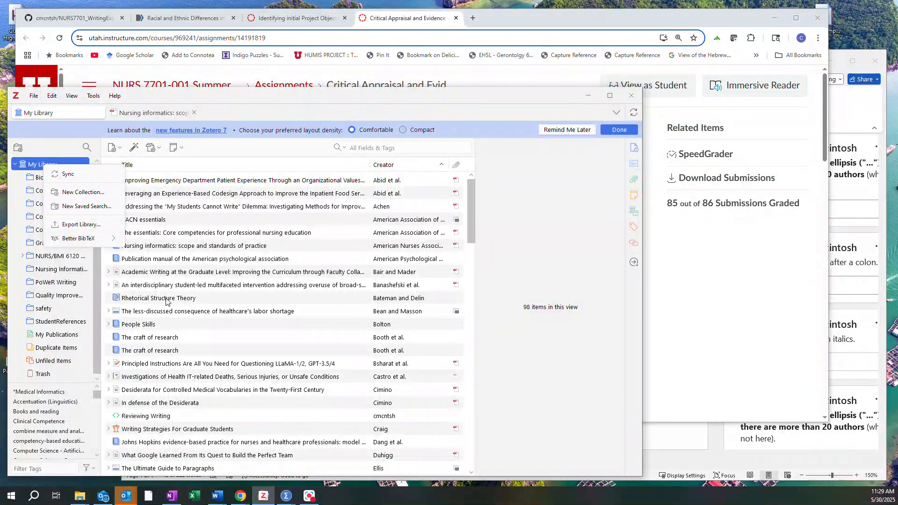
left_click(46, 322)
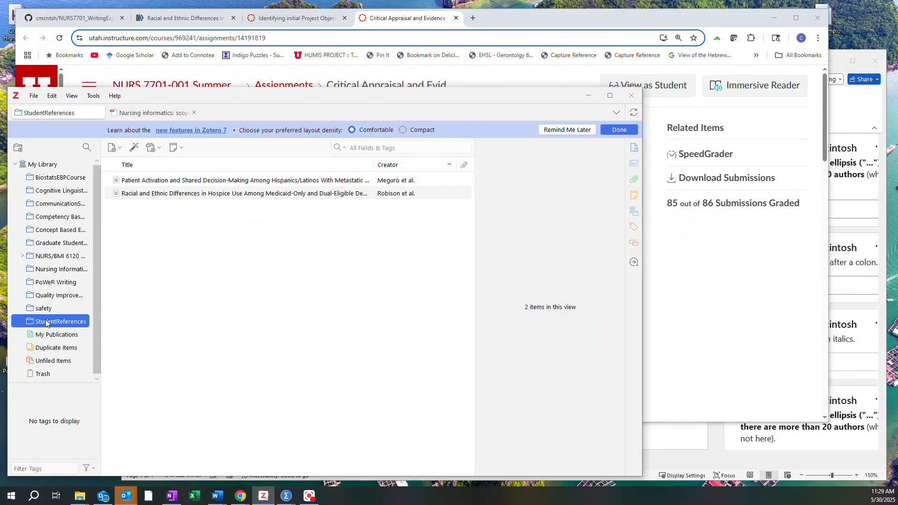
left_click(133, 150)
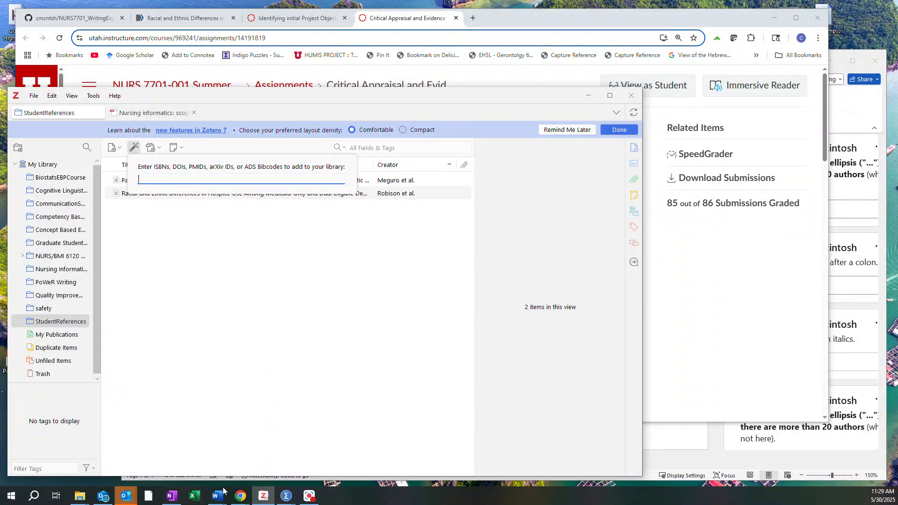
Switch to Document2 in Word and copy the DOI 10.1001/jamahealthforum.2023.4240 from the last reference
mouse_move(219, 499)
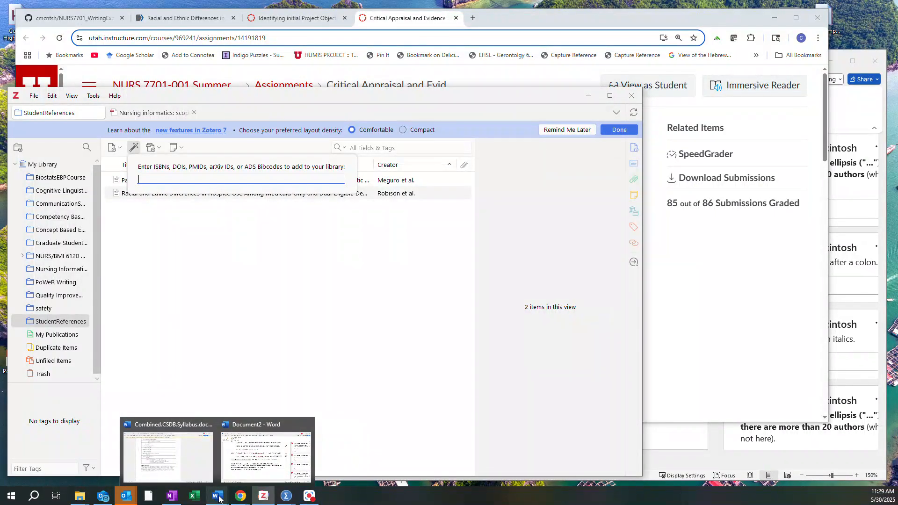
left_click(256, 468)
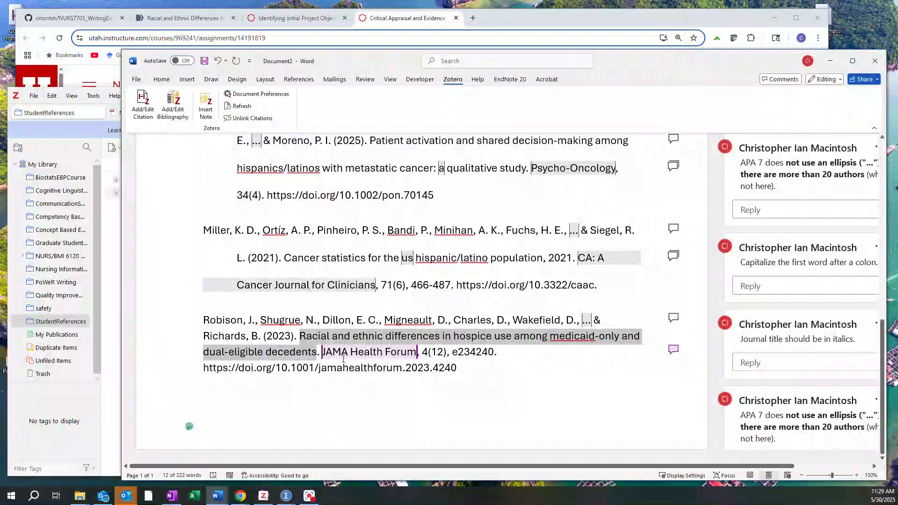
scroll(344, 358, "up", 5)
scroll(345, 358, "down", 5)
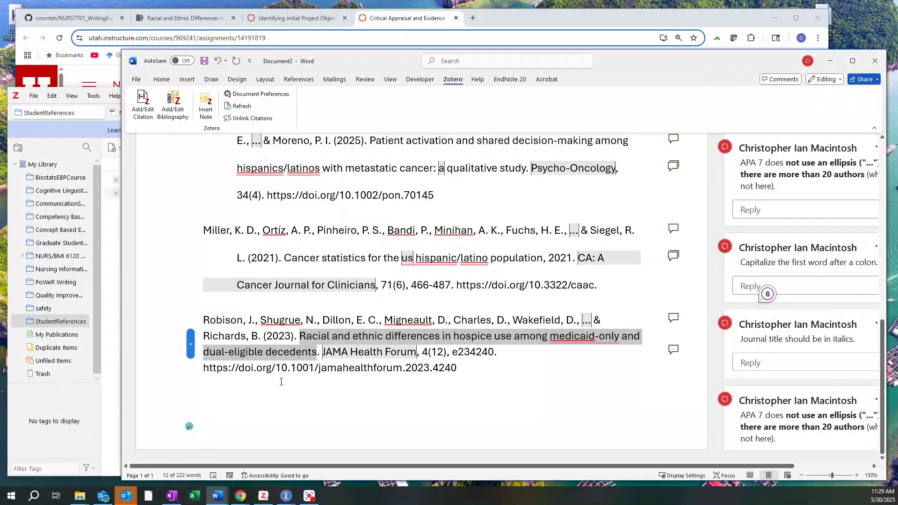
left_click(205, 369)
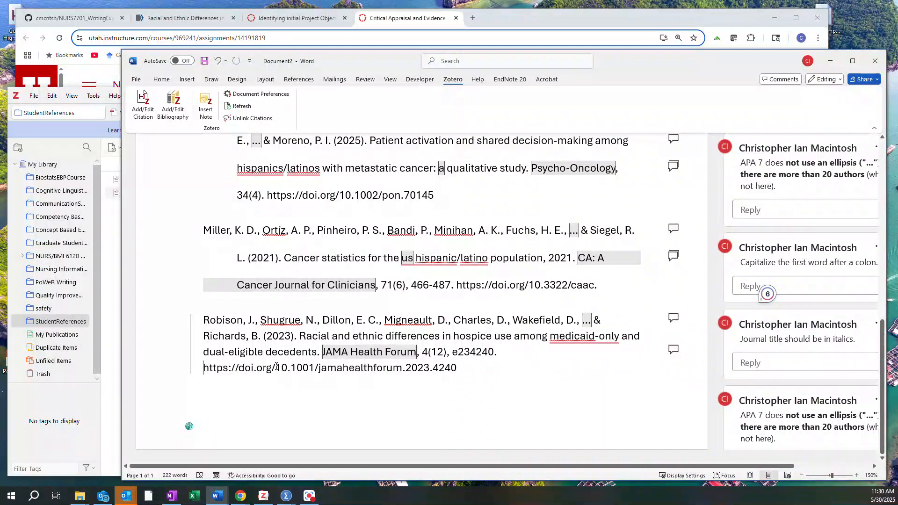
left_click_drag(276, 367, 456, 366)
key("ctrl+c")
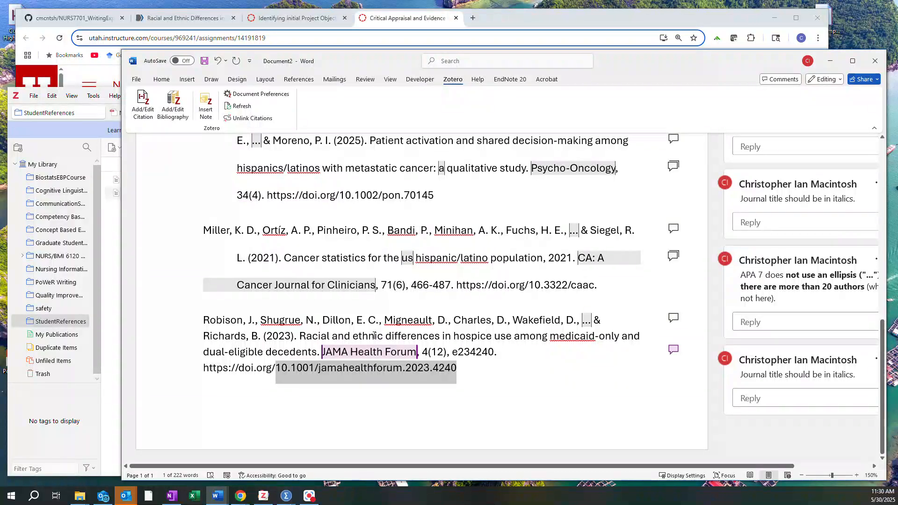
Switch to Zotero and add the article with the identifier 10.1001/jamahealthforum.2023.4240 to the StudentReferences collection
left_click(114, 442)
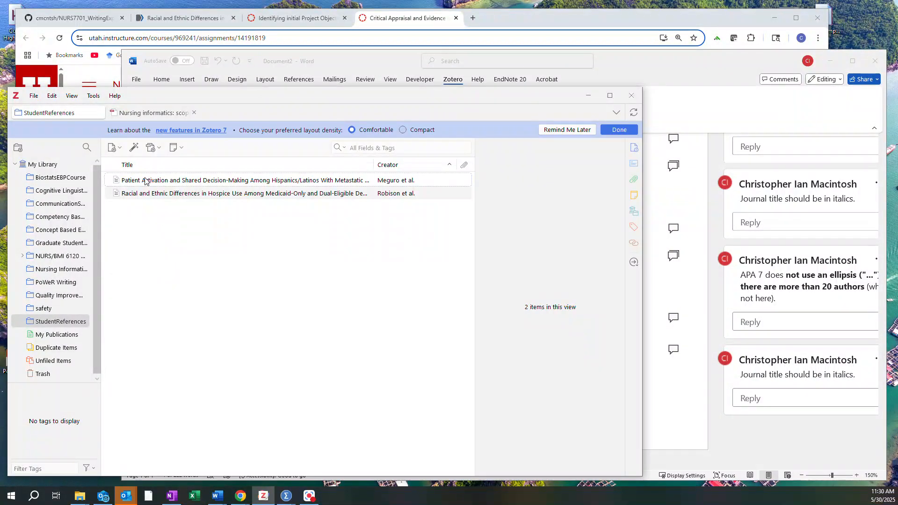
left_click(134, 150)
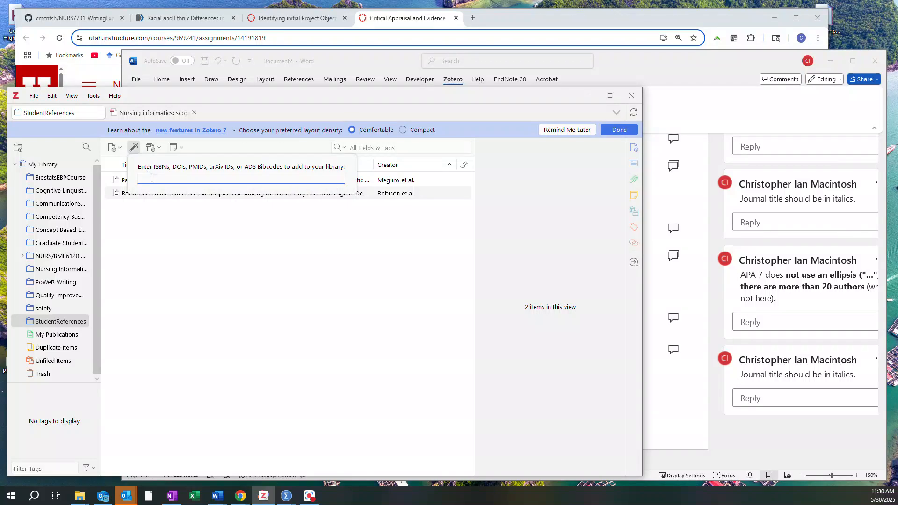
key("ctrl+v")
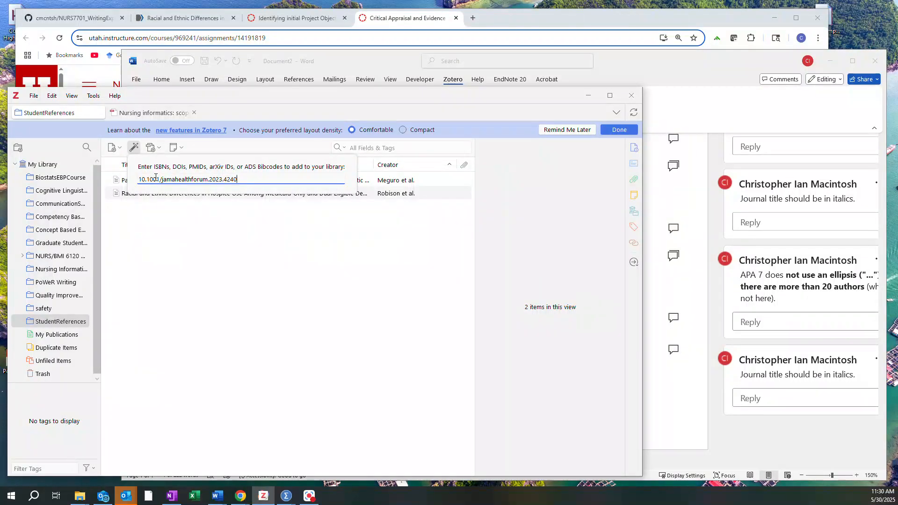
key("Return")
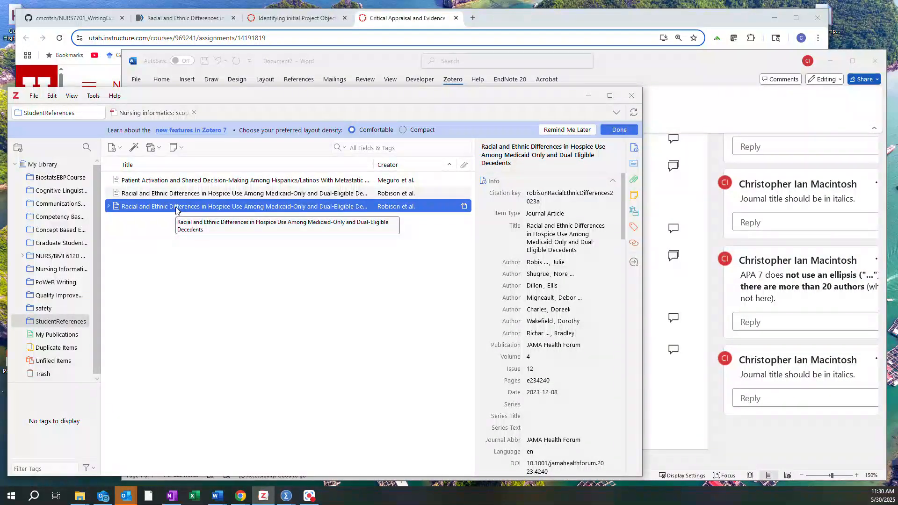
Create a bibliography entry for the added article in American Psychological Association (APA) 7th edition style and copy it to the clipboard
right_click(177, 210)
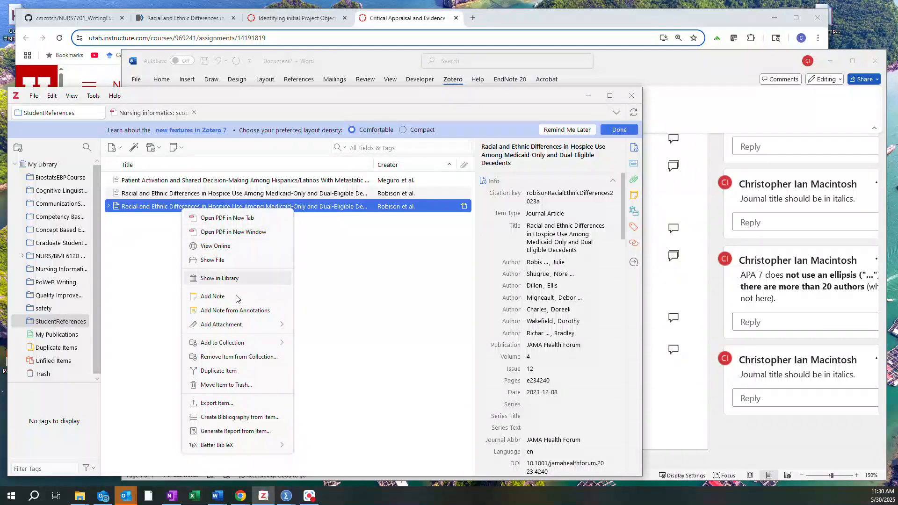
left_click(248, 417)
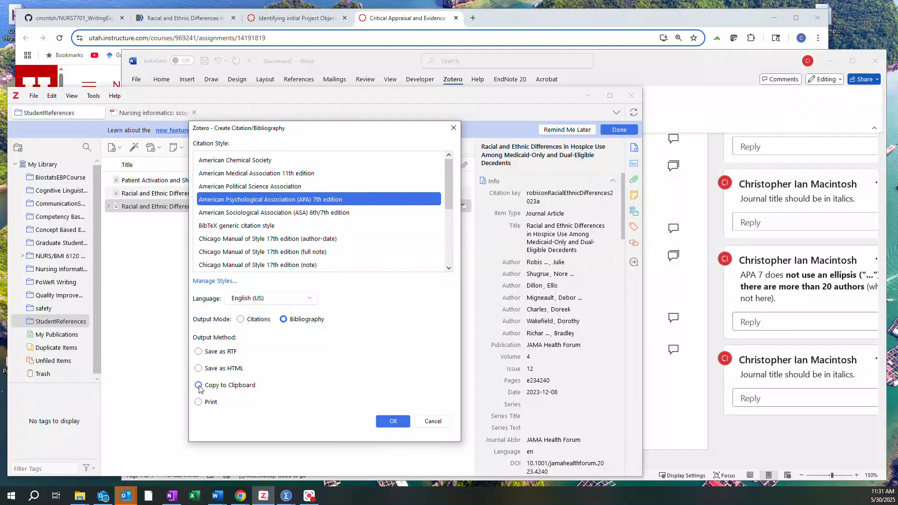
left_click(392, 422)
Switch to Document2 in Word and paste the copied reference on a new line below the Psycho-Oncology reference at the document's beginning
mouse_move(219, 500)
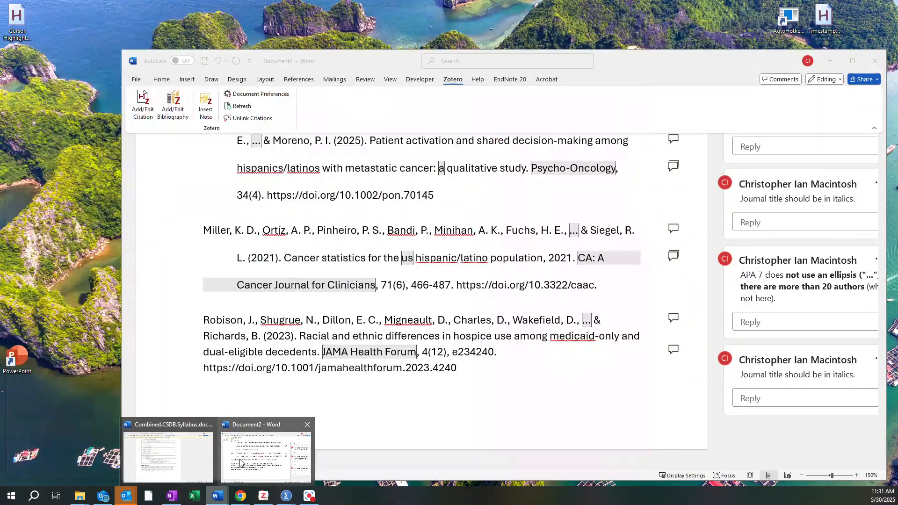
left_click(239, 459)
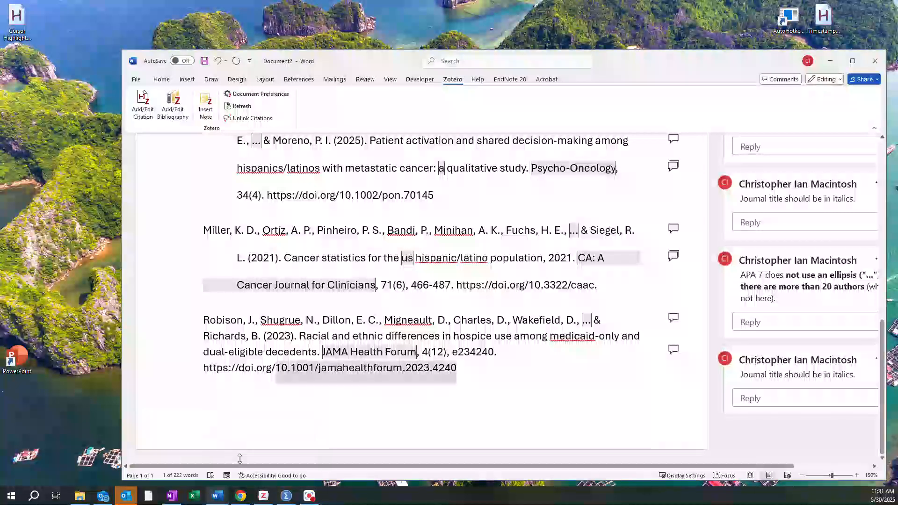
scroll(386, 270, "up", 7)
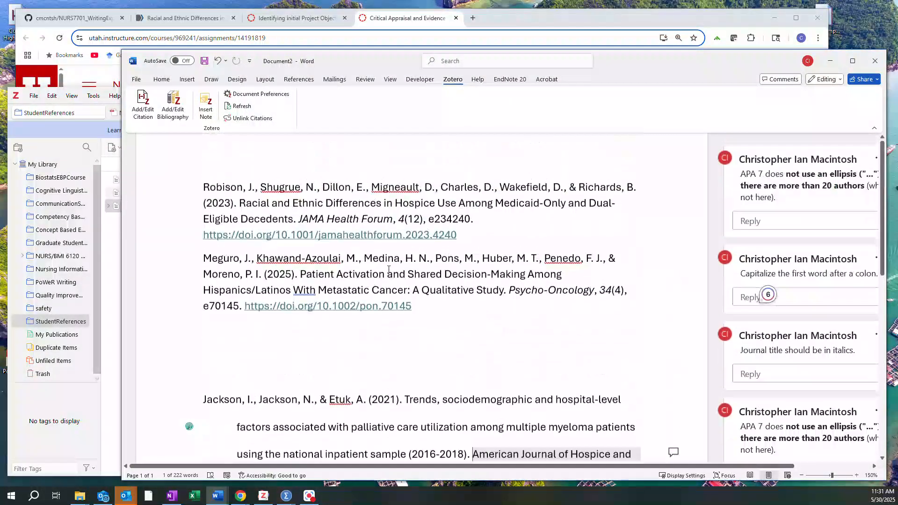
scroll(388, 269, "up", 1)
left_click(424, 339)
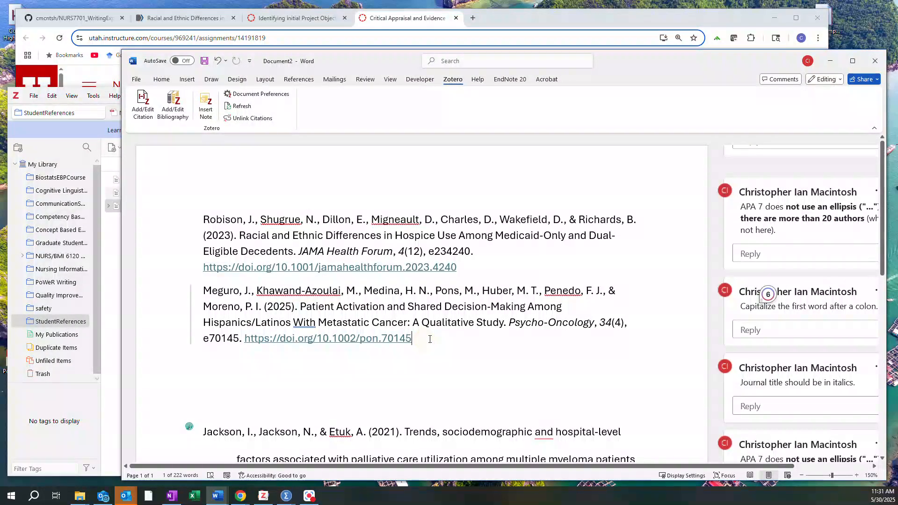
key("Return")
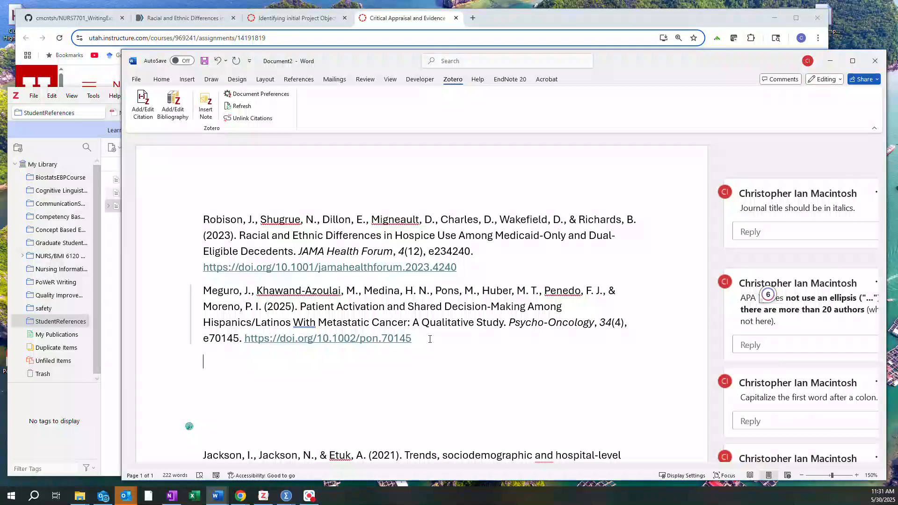
type("Robison, J., Shugrue, N., Dillon, E., Migneault, D., Charles, D., Wakefield, D., & Richards, B. (2023). Racial and Ethnic Differences in Hospice Use Among Medicaid-Only and Dual-Eligible Decedents. JAMA Health Forum, 4(12), e234240. https://doi.org/10.1001/jamahealthforum.2023.4240")
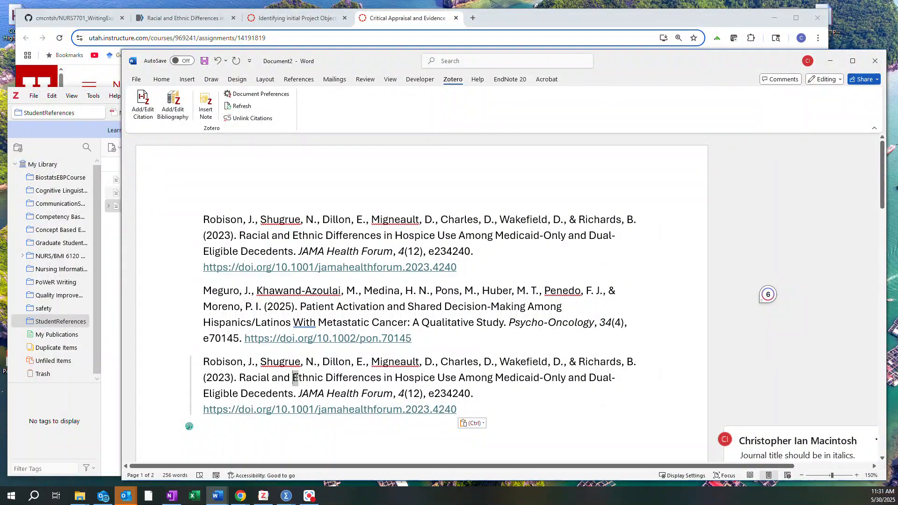
Lowercase the initials of "Ethnic", "Differences", "Hospice", "Use" and "Among" in the pasted reference's article title
left_click(295, 378)
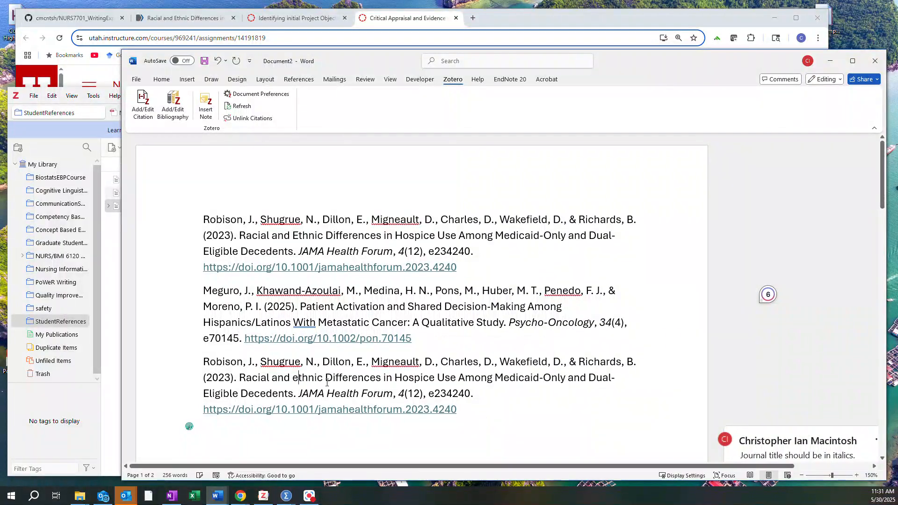
left_click_drag(326, 378, 333, 378)
type("d")
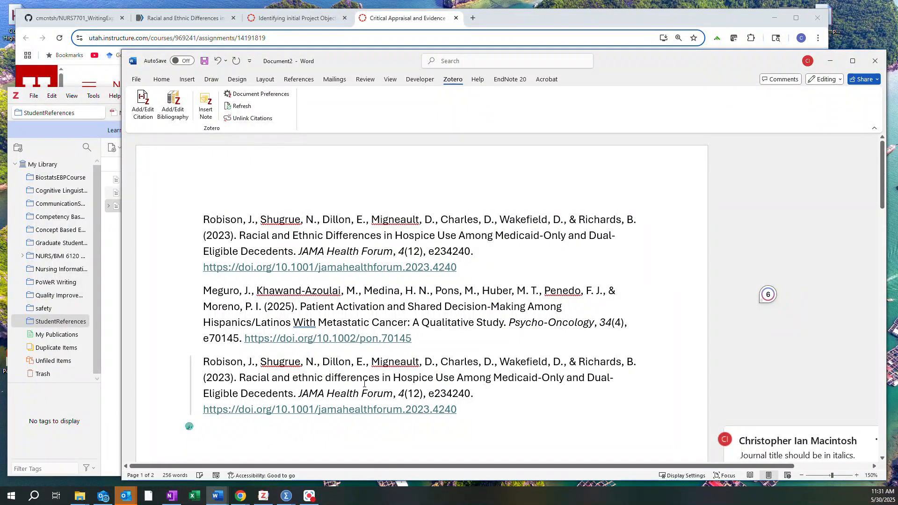
left_click_drag(394, 378, 441, 377)
type("h")
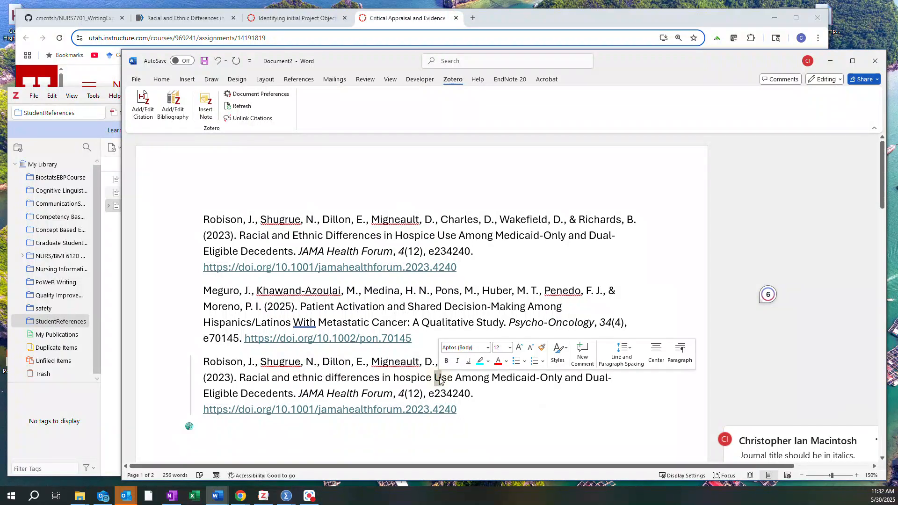
type("u")
left_click_drag(453, 378, 459, 378)
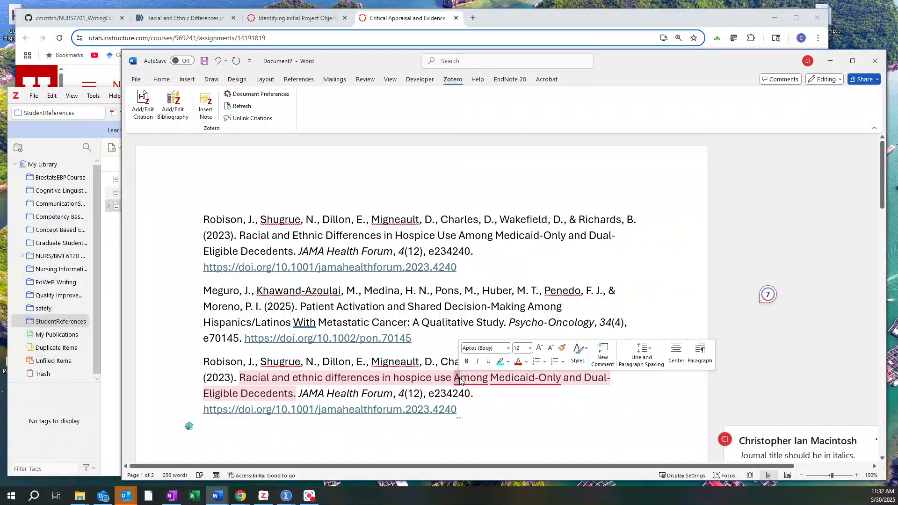
type("a")
Change "Medicaid-Only" to "medicaid-only" in the pasted reference's title and restore the capital M so it reads "Medicaid-only"
left_click_drag(489, 377, 497, 378)
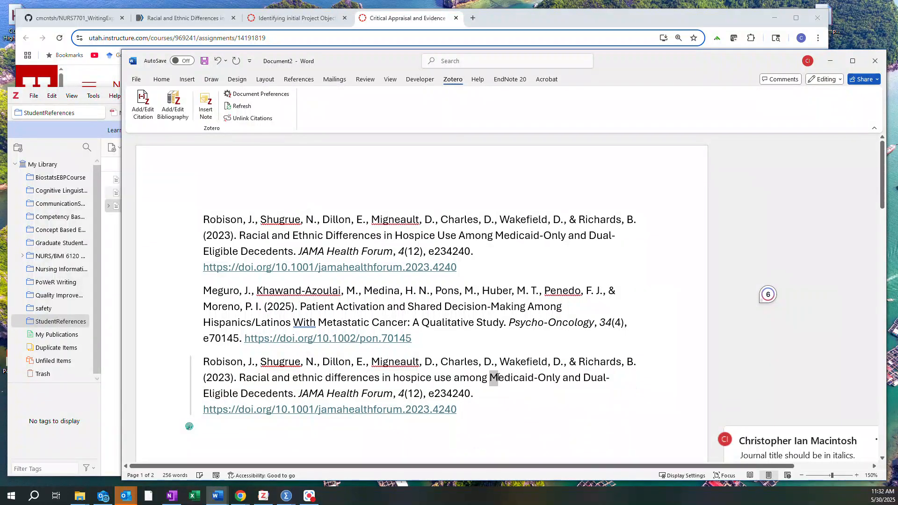
type("m")
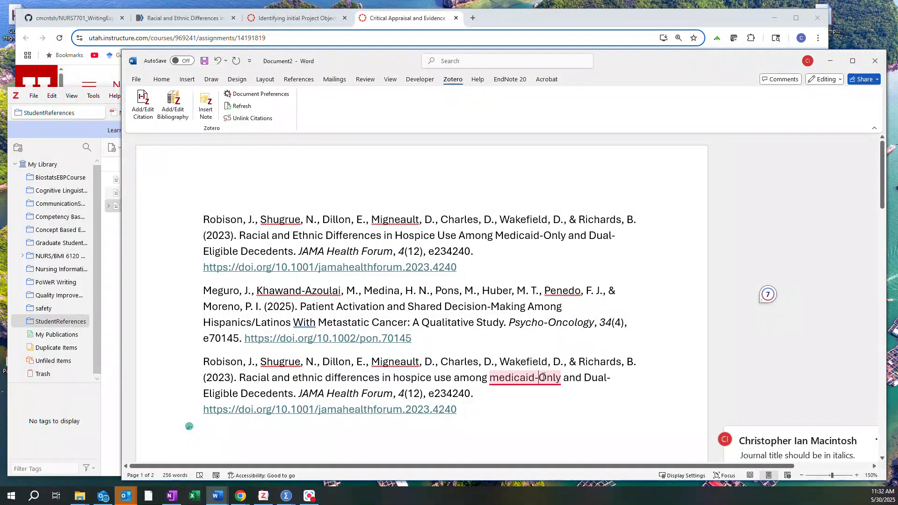
left_click_drag(539, 377, 546, 377)
type("o")
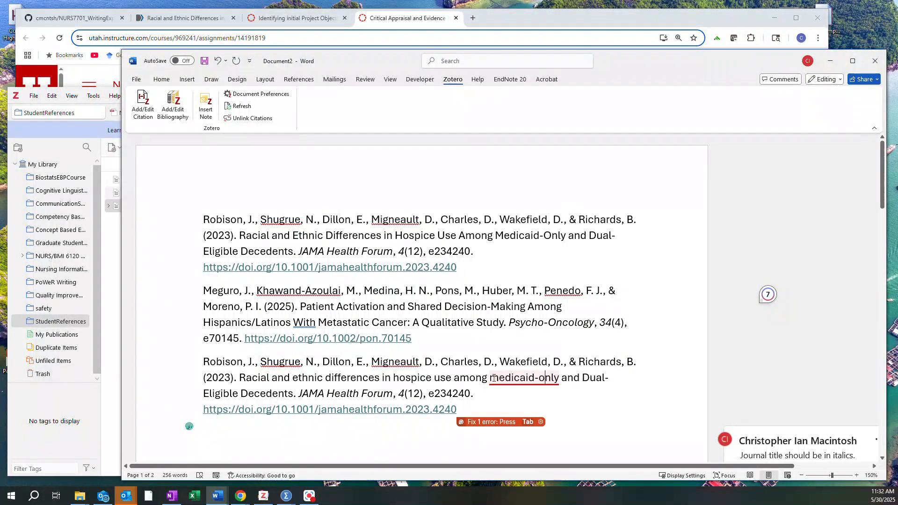
mouse_move(494, 378)
left_click_drag(495, 378, 500, 378)
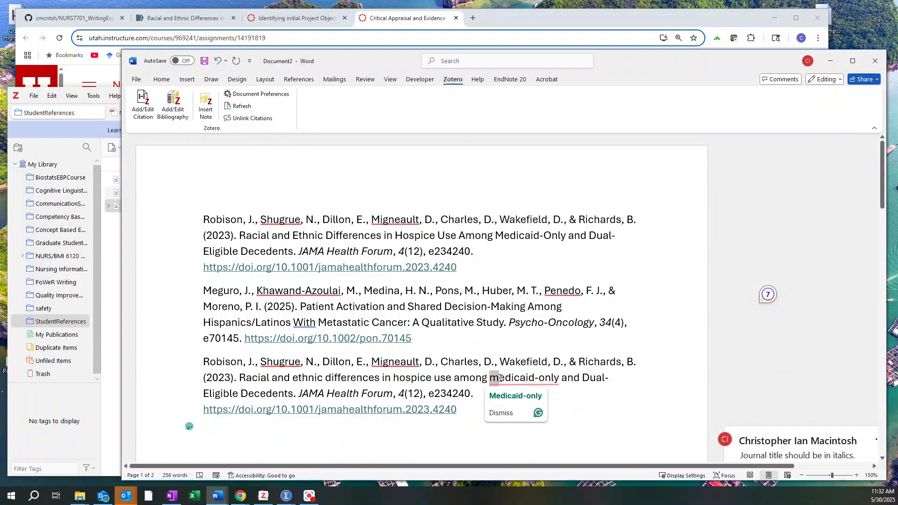
type("M")
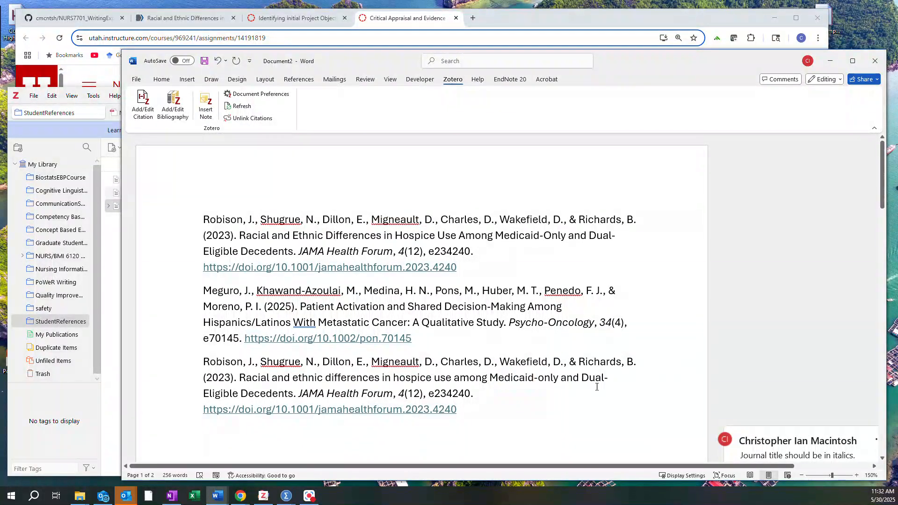
Change "Dual-Eligible Decedents" to "dual-eligible decedents" in the pasted reference's title
left_click_drag(582, 377, 589, 378)
type("d")
left_click_drag(204, 395, 210, 395)
type("e")
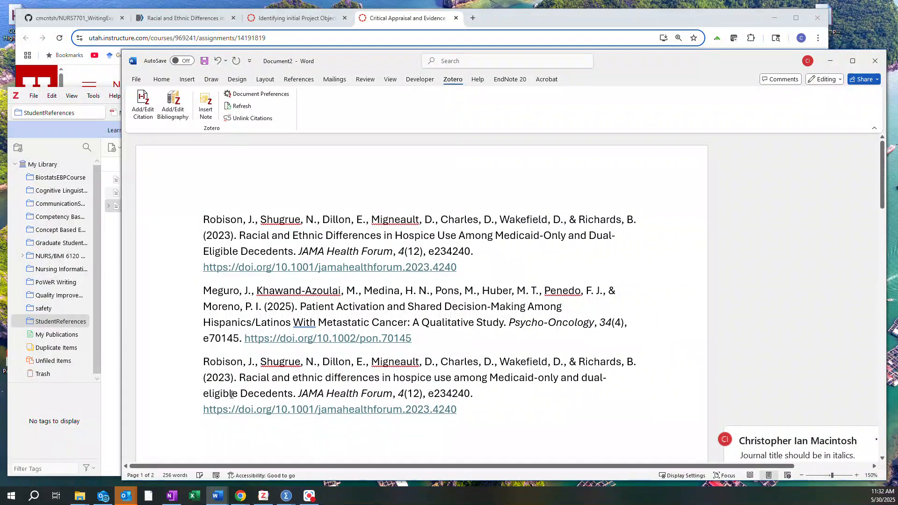
left_click_drag(240, 392, 247, 396)
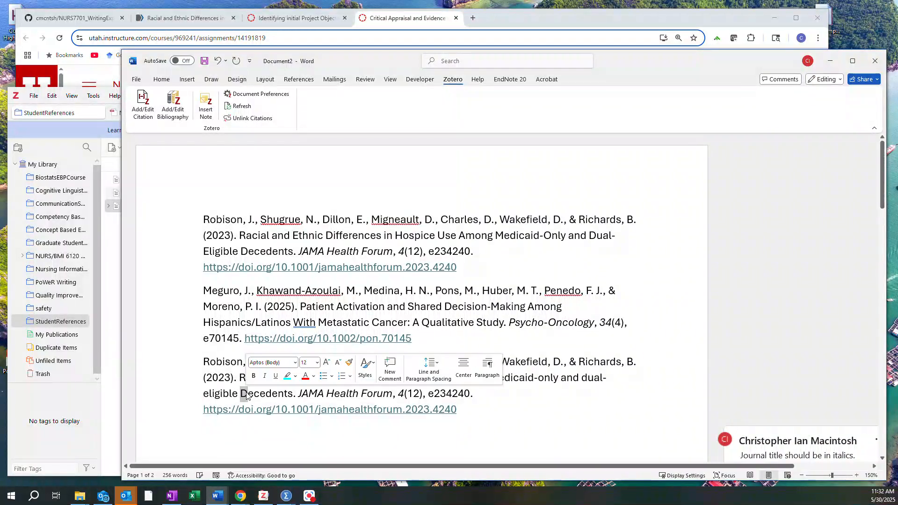
type("d")
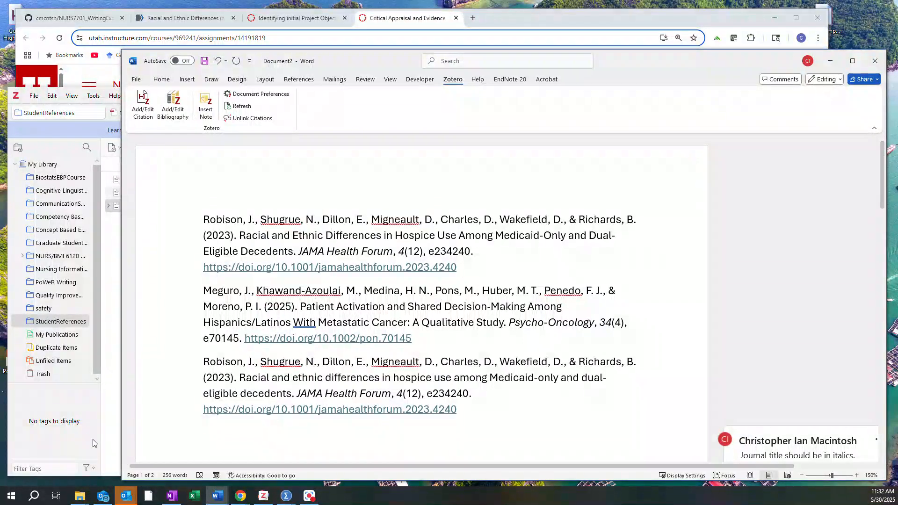
Switch to Zotero and lowercase the initials of "Ethnic" and "Differences" in the title of the newest JAMA Health Forum item
left_click(82, 431)
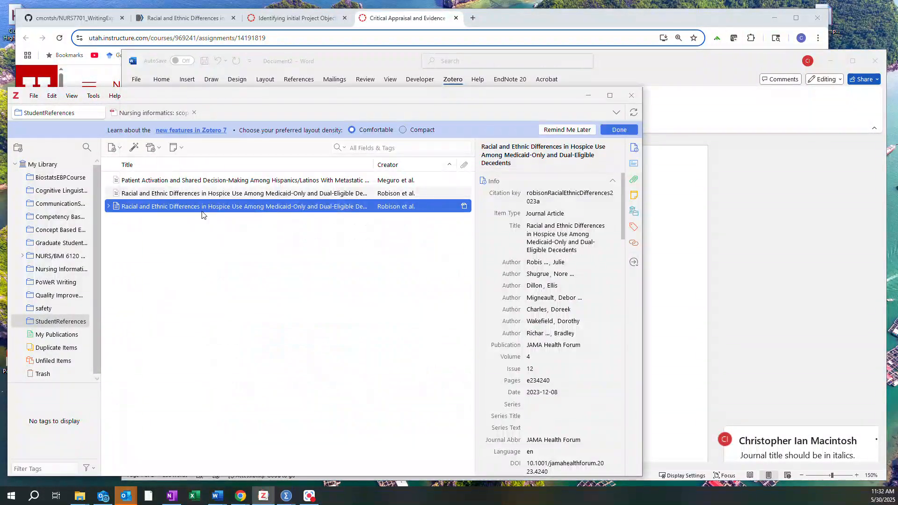
left_click(557, 226)
key("Delete")
type("e")
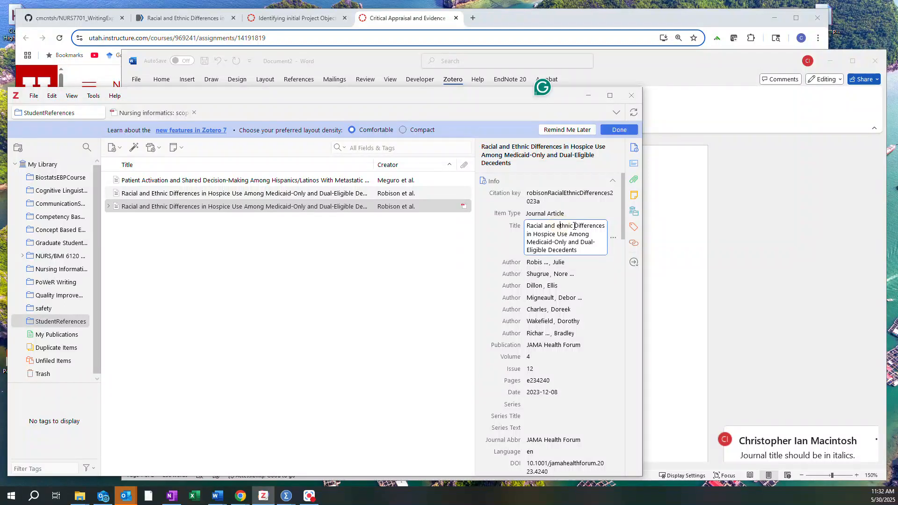
left_click(575, 226)
key("Delete")
type("d")
Lowercase "Hospice", "Use", "Among", "Only", "Dual-Eligible" and "Decedents" in the item's title, keep "Medicaid" capitalized, and commit the edit
left_click(533, 234)
type("h")
type("u")
type("a")
type("o")
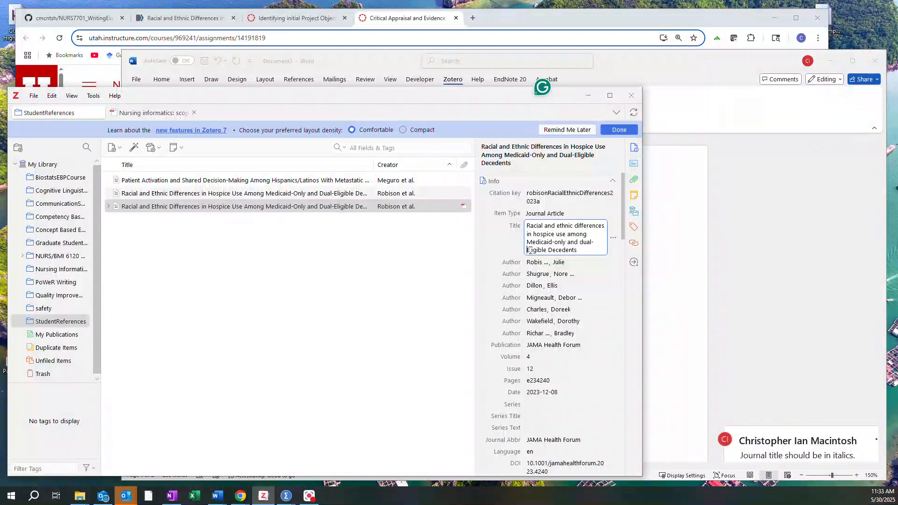
type("ed")
left_click(564, 344)
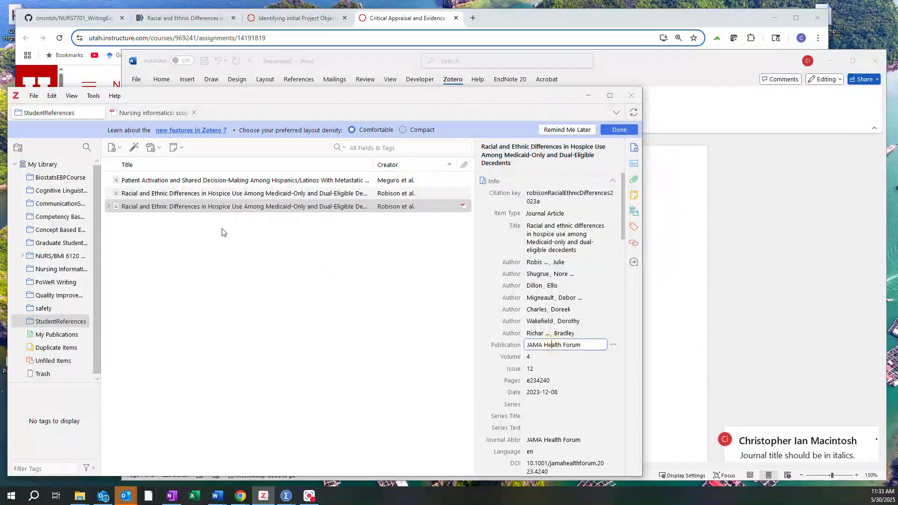
Create an APA 7th edition bibliography entry from the corrected item and copy it to the clipboard
right_click(200, 210)
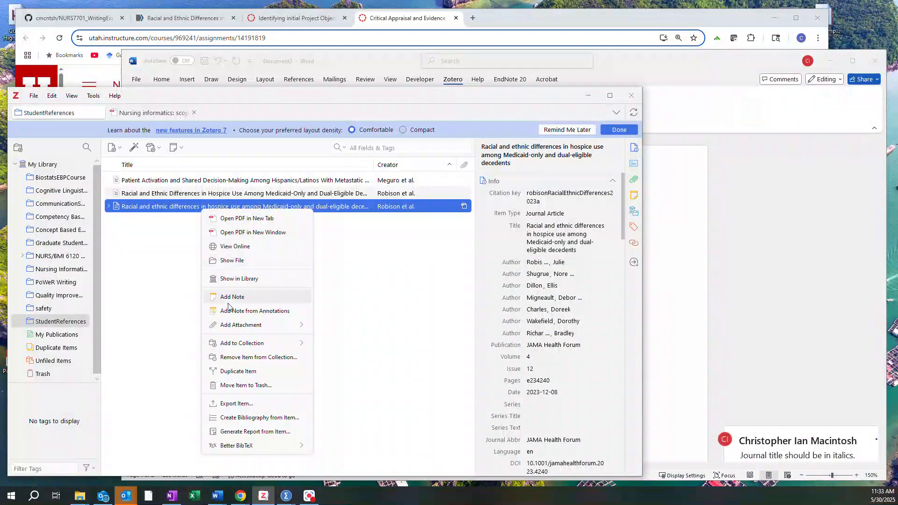
left_click(232, 417)
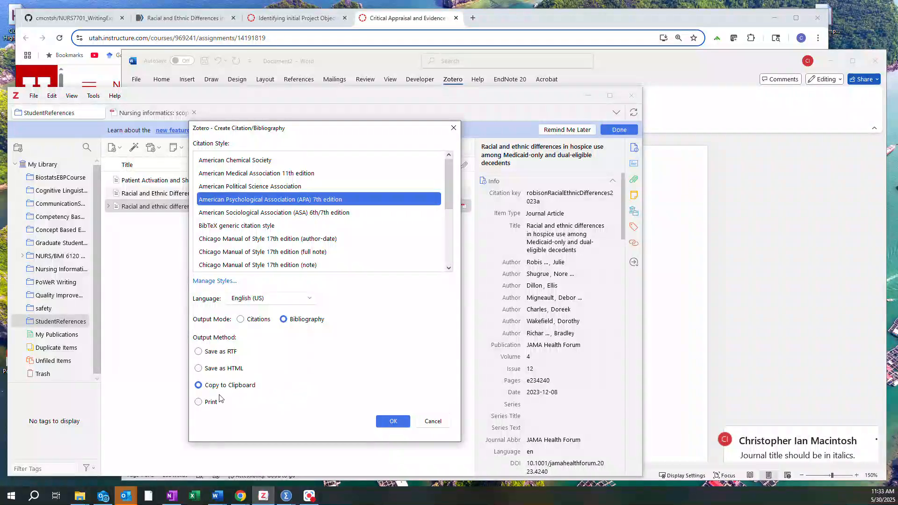
left_click(393, 421)
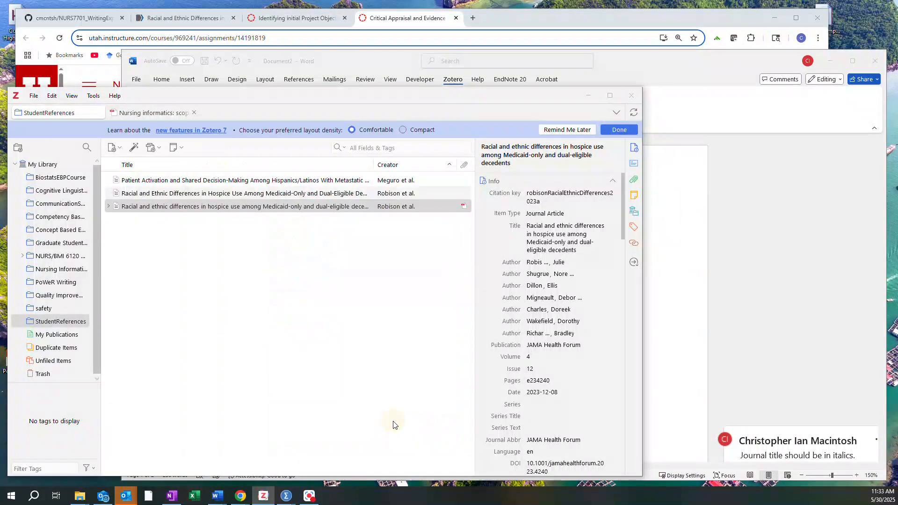
Switch to Document2 in Word and paste the copied reference on a new line below the hand-corrected JAMA Health Forum reference
left_click(688, 64)
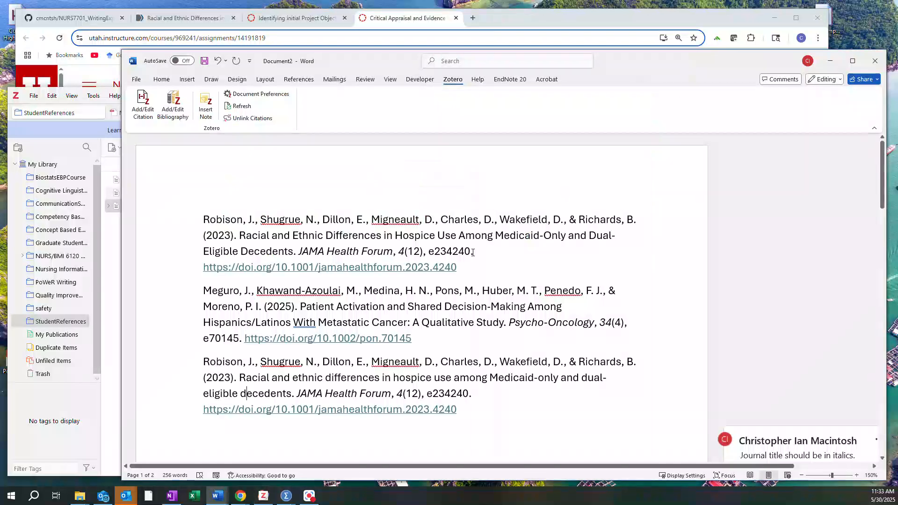
scroll(480, 380, "down", 2)
left_click(467, 343)
key("Return")
key("Return")
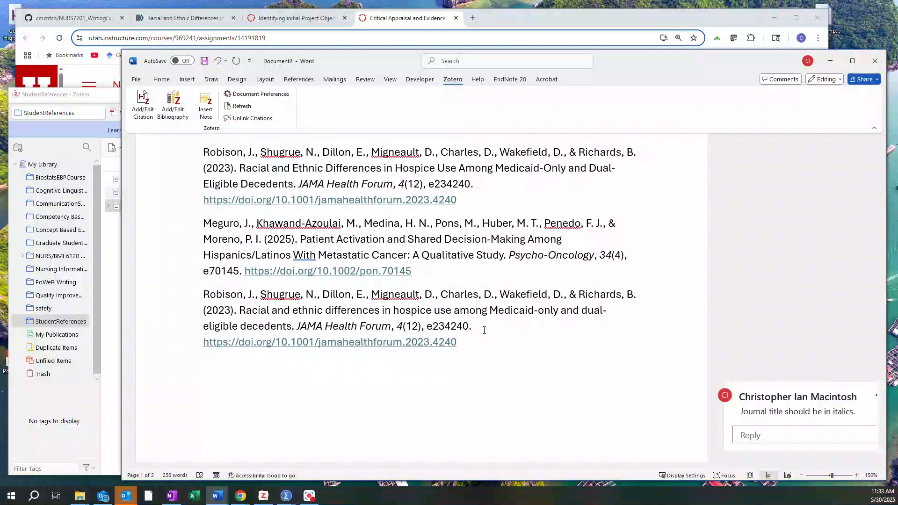
type("Robison, J., Shugrue, N., Dillon, E., Migneault, D., Charles, D., Wakefield, D., & Richards, B. (2023). Racial and ethnic differences in hospice use among Medicaid-only and dual-eligible decedents. JAMA Health Forum, 4(12), e234240. https://doi.org/10.1001/jamahealthforum.2023.4240")
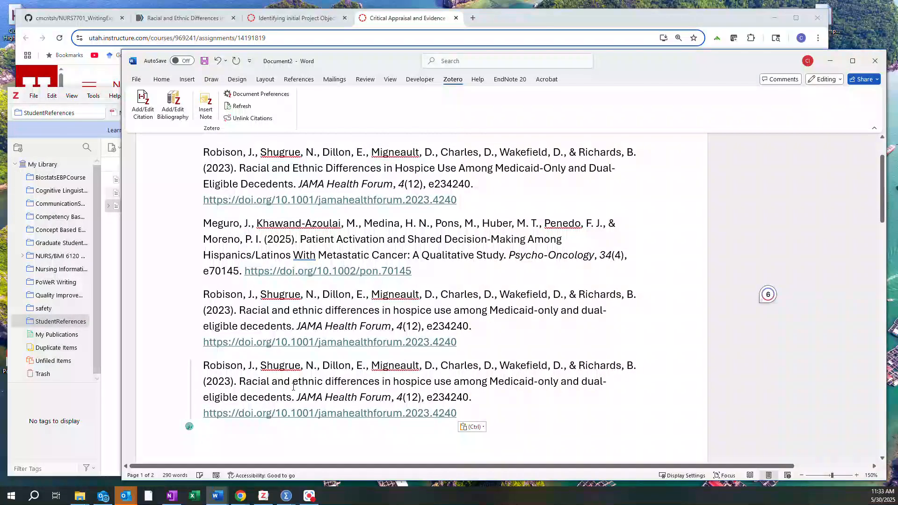
Apply a 0.5" hanging indent to the newly pasted reference paragraph
right_click(257, 382)
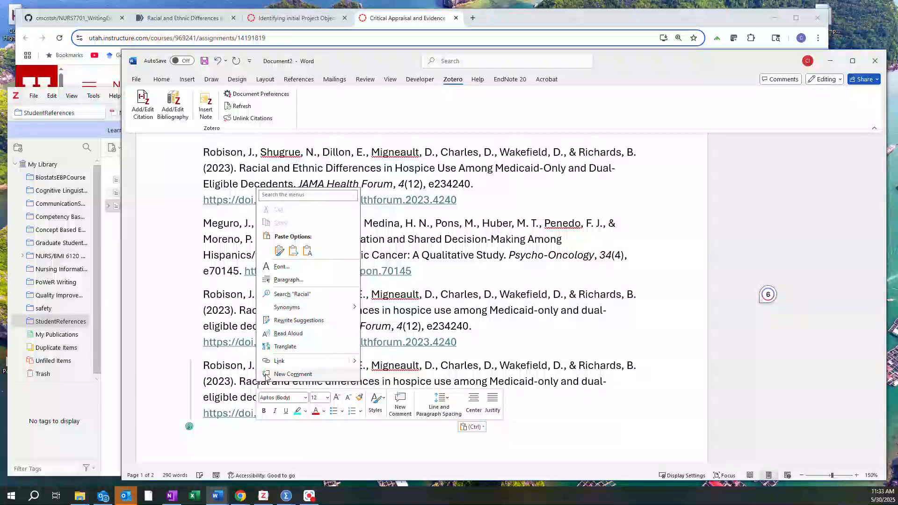
left_click(288, 279)
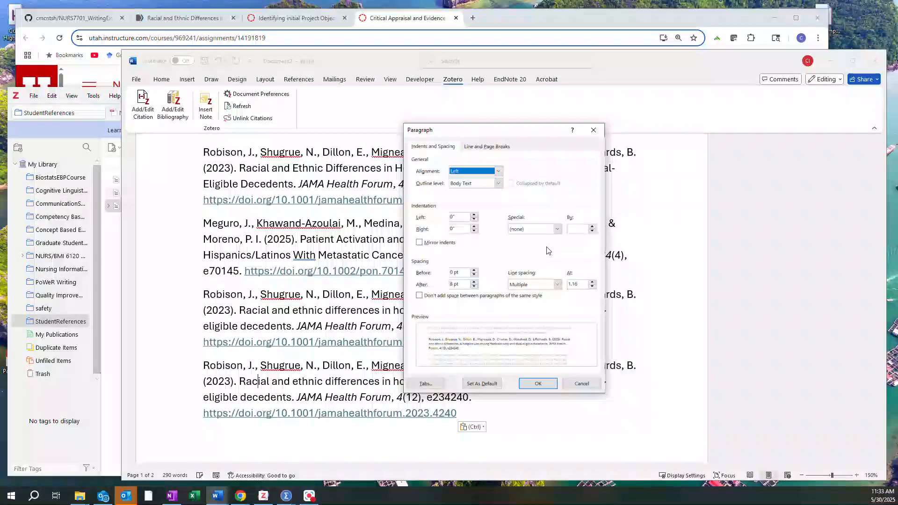
left_click(557, 230)
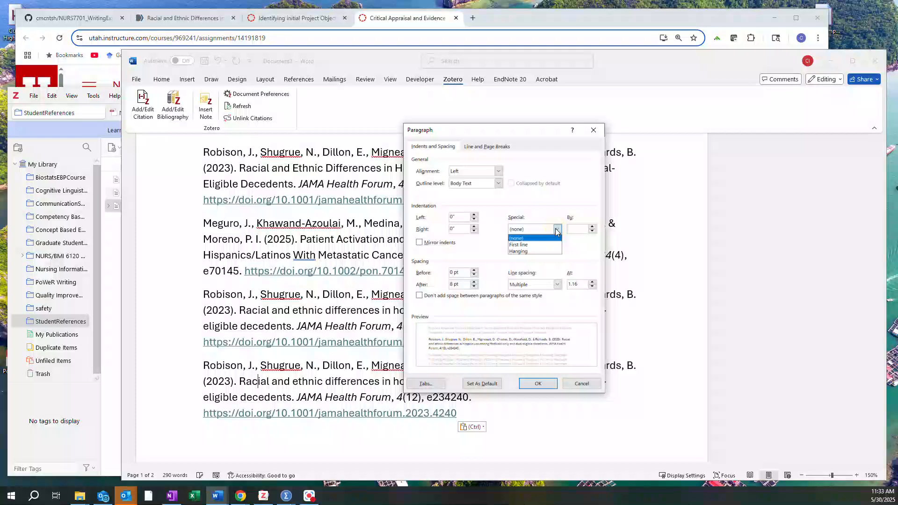
left_click(518, 252)
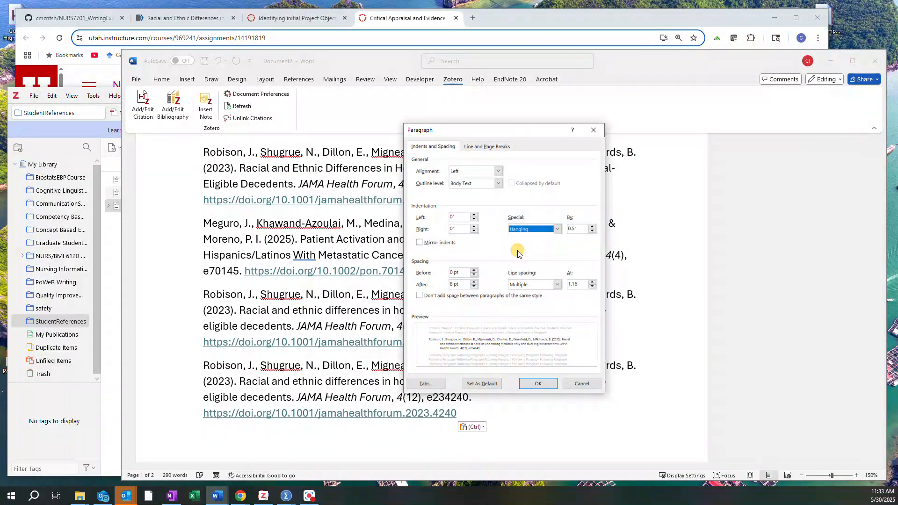
left_click(527, 386)
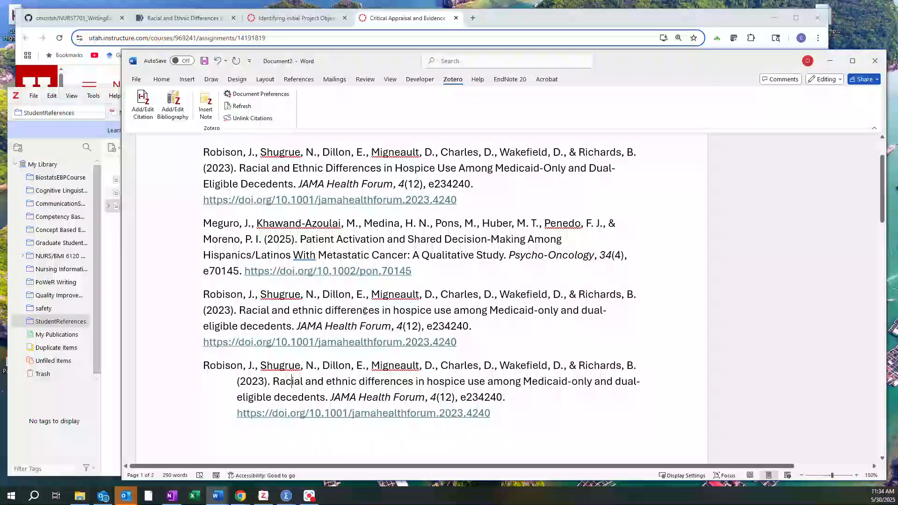
right_click(313, 312)
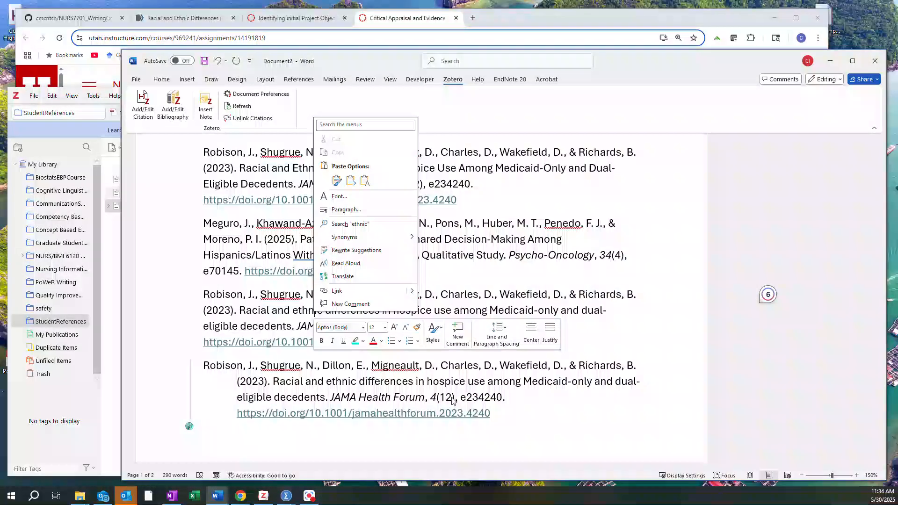
left_click(421, 383)
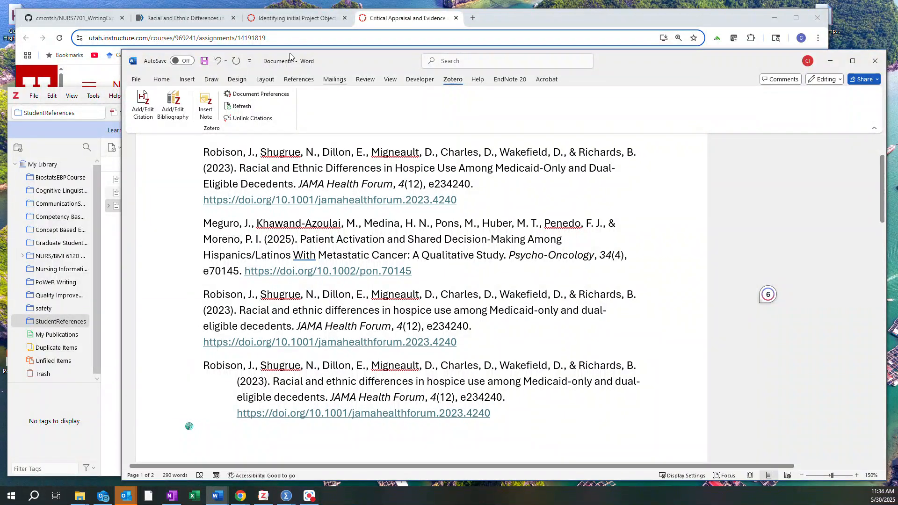
Switch to the PubMed Central article page in Chrome, open its citation in APA format and copy the full citation text
left_click(163, 19)
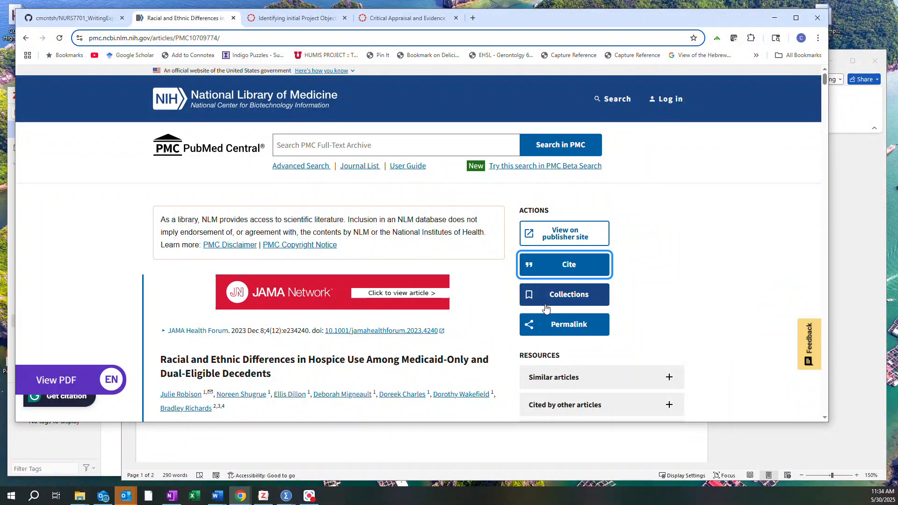
left_click(592, 269)
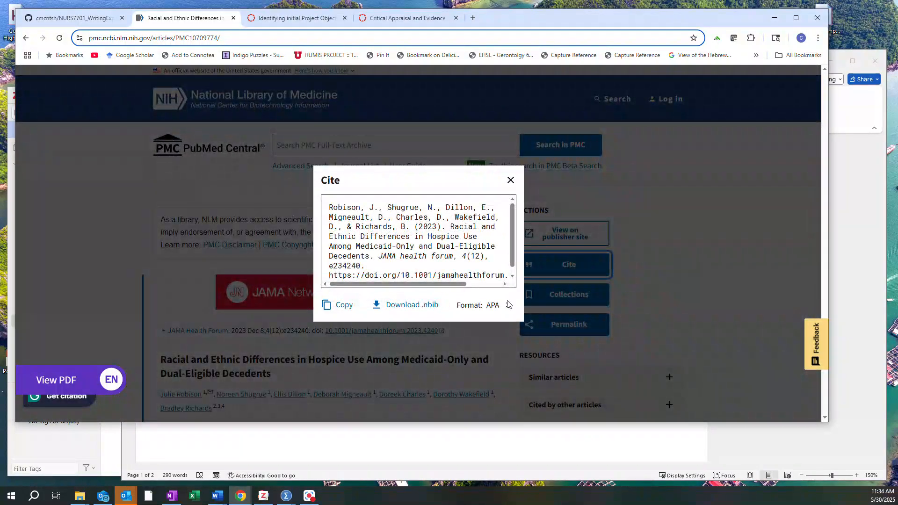
left_click(500, 307)
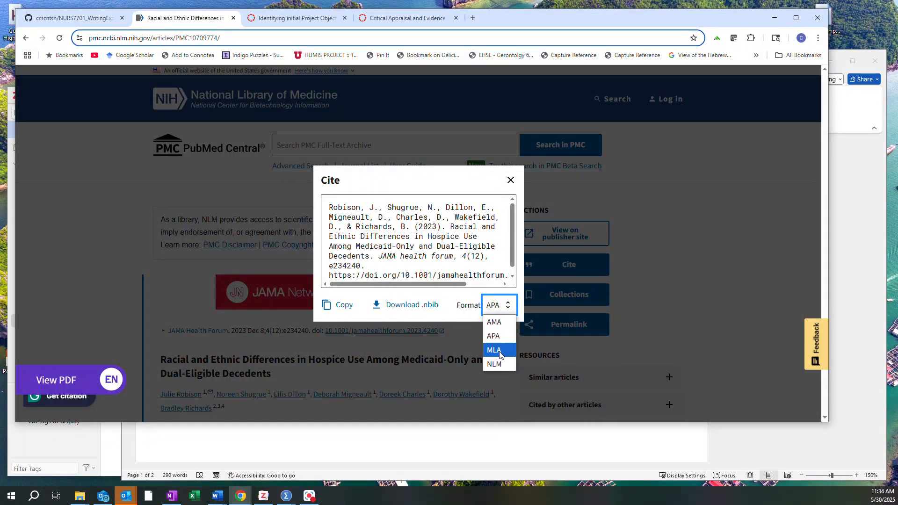
left_click(493, 337)
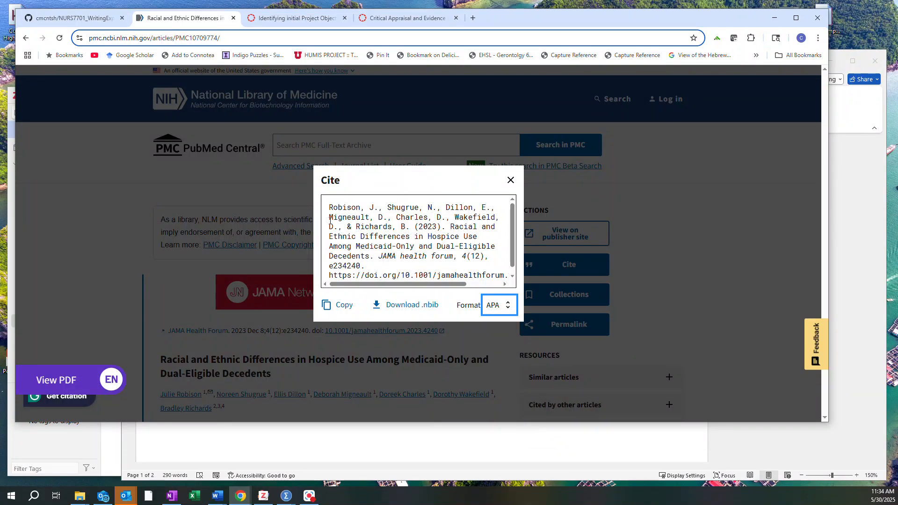
left_click_drag(330, 207, 501, 272)
key("ctrl+c")
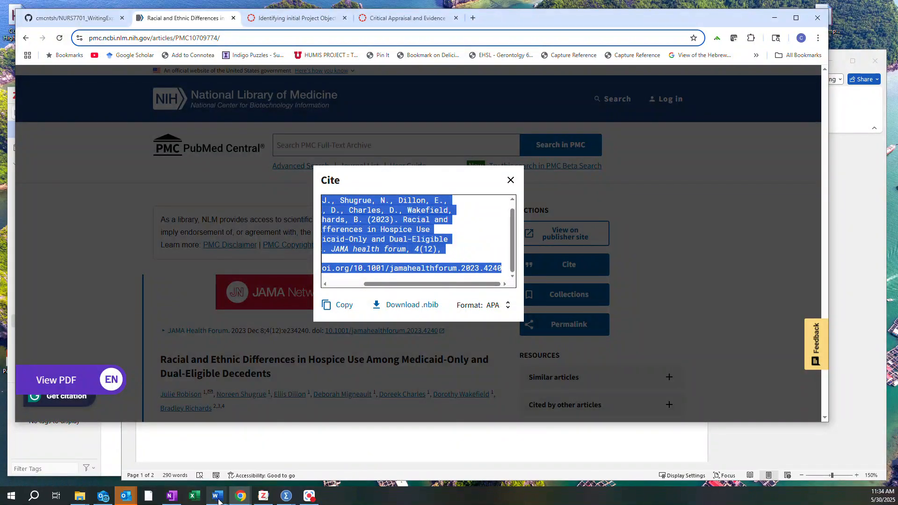
Switch to Document2 in Word and paste the PubMed Central citation on a new line below the hanging-indented reference
mouse_move(217, 499)
left_click(266, 456)
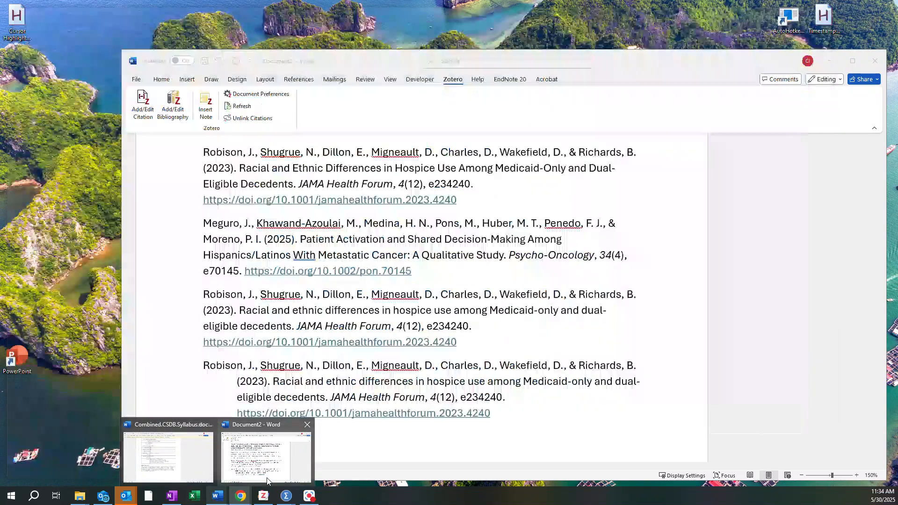
left_click(513, 414)
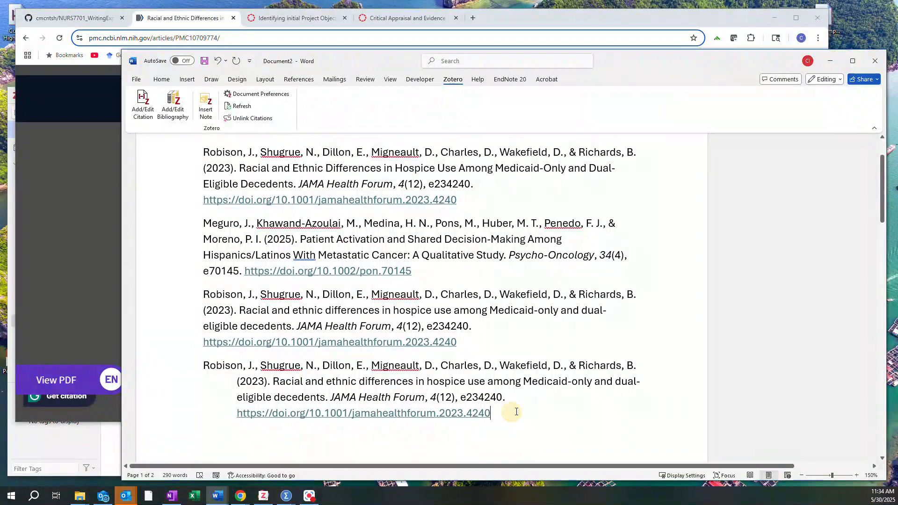
key("Return")
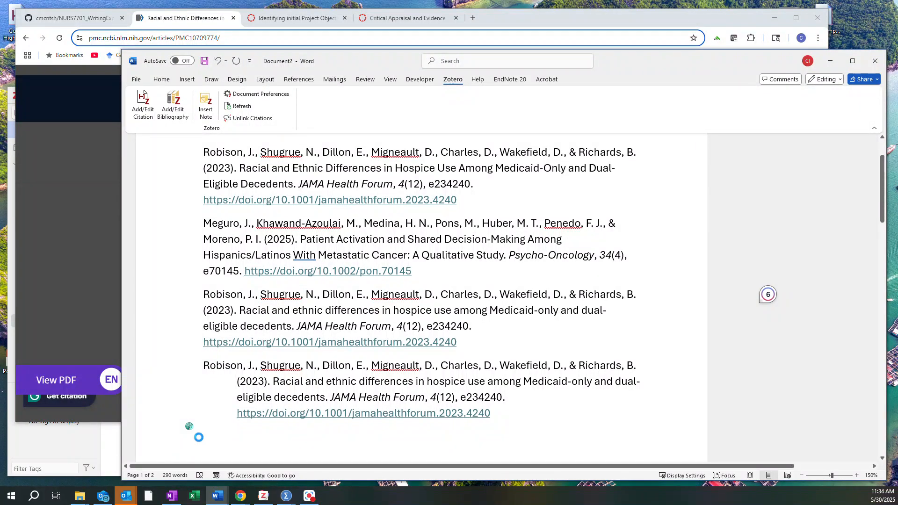
key("ctrl+v")
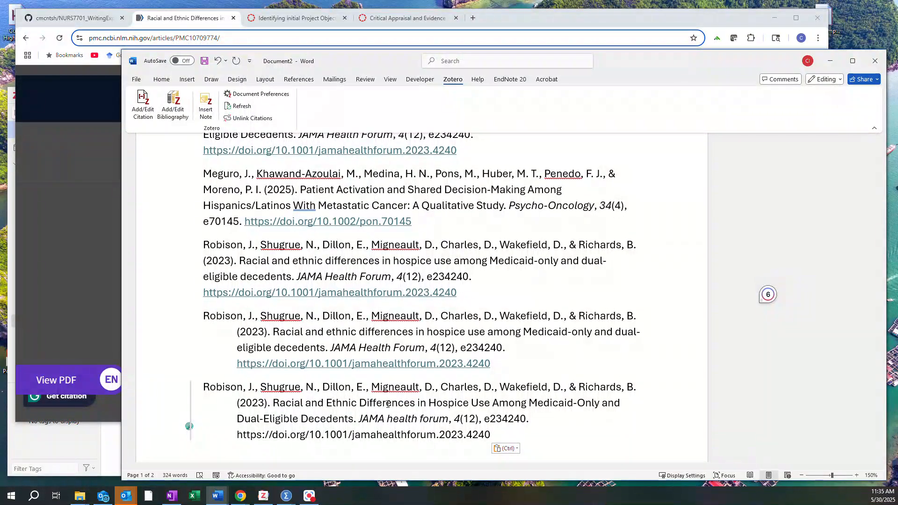
mouse_move(207, 504)
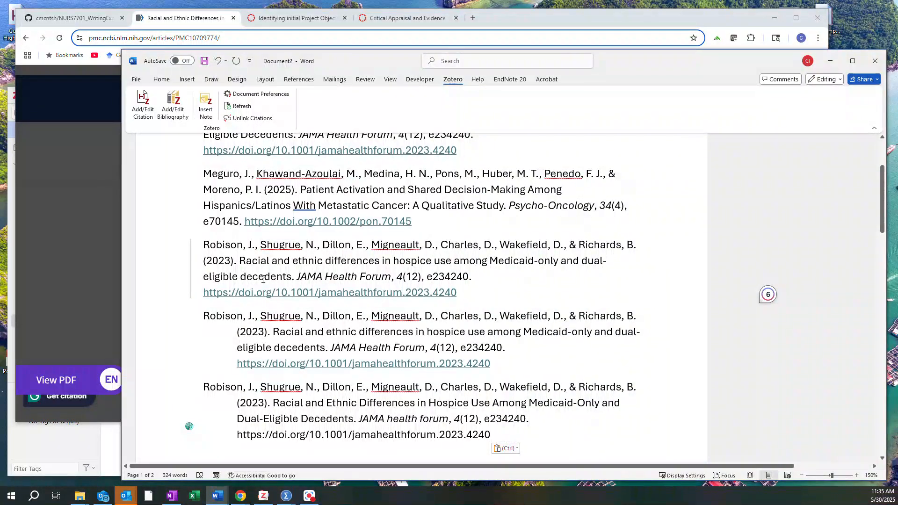
double_click(300, 206)
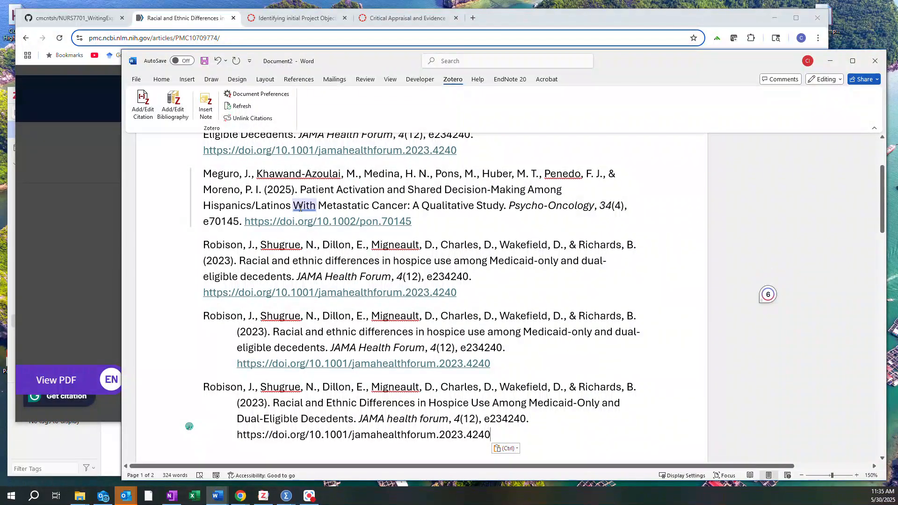
Switch to the NURS7701_WritingExpectations GitHub page and examine the Week 2 and Week 3 prompts for checking APA 7 references
left_click(78, 18)
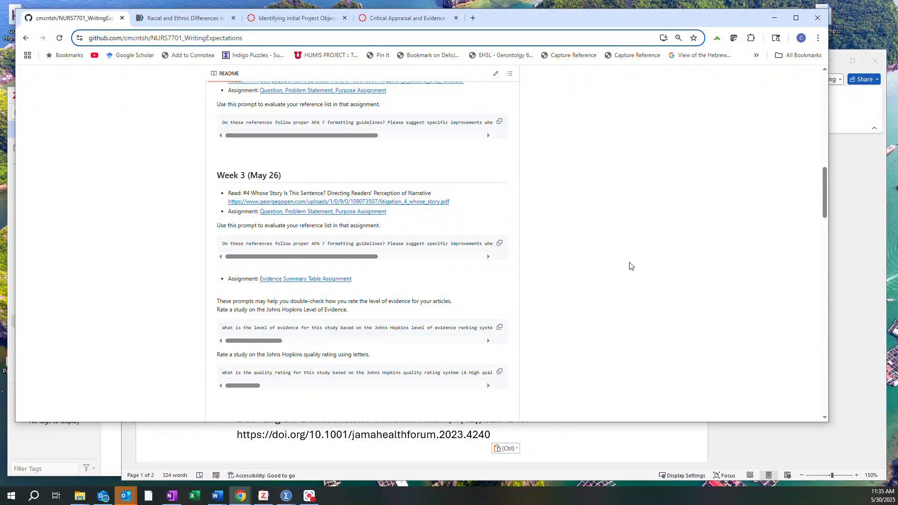
mouse_move(823, 196)
left_mouse_down()
mouse_move(836, 96)
mouse_move(837, 184)
left_mouse_up()
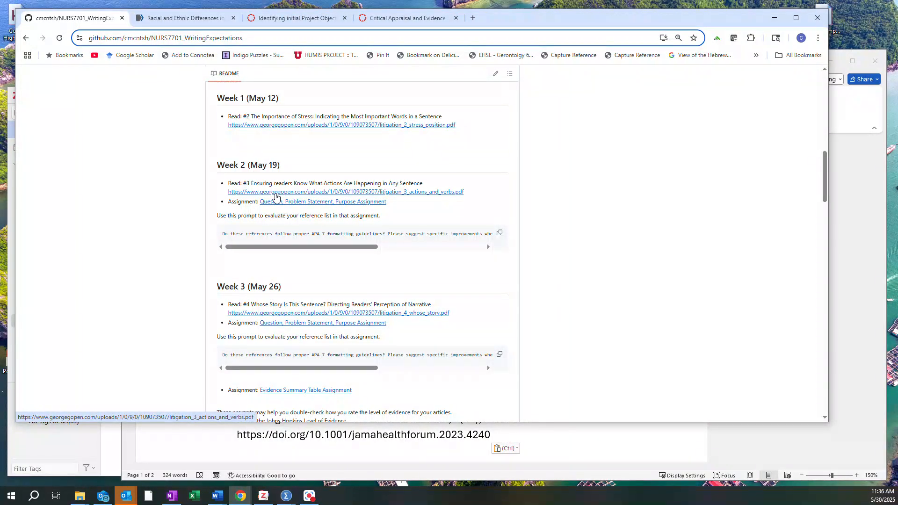
scroll(405, 305, "down", 1)
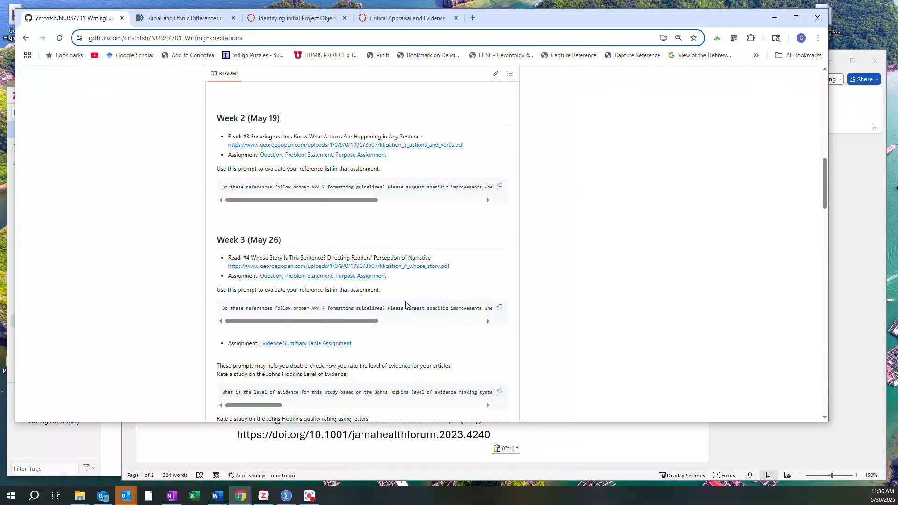
scroll(405, 305, "down", 1)
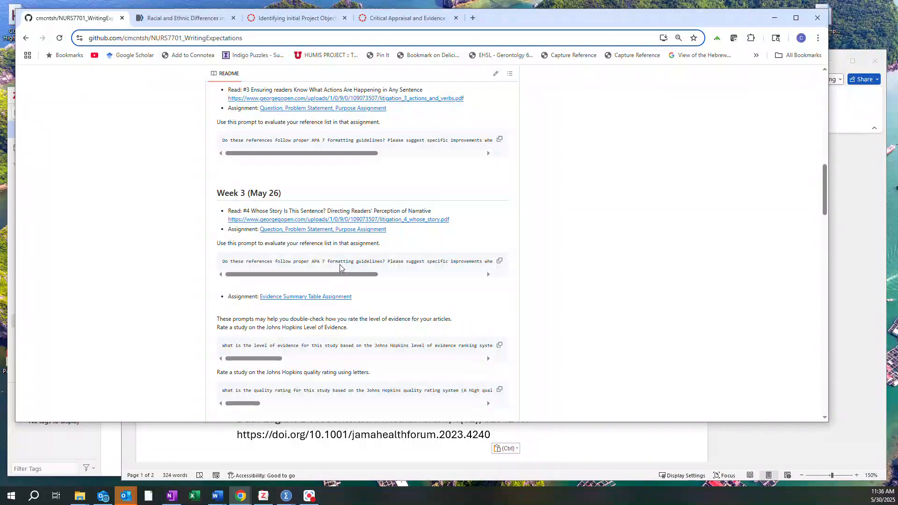
Open ChatGPT in a new browser tab
left_click(473, 17)
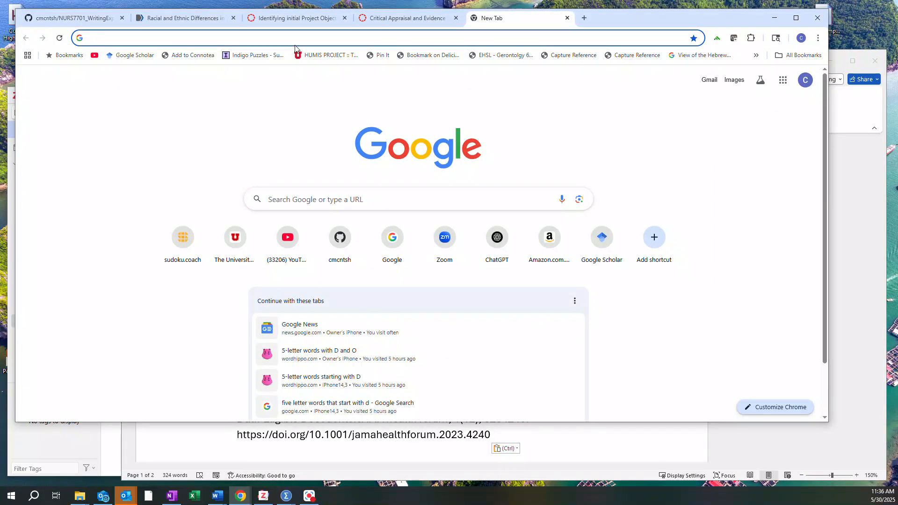
type("cha")
key("Return")
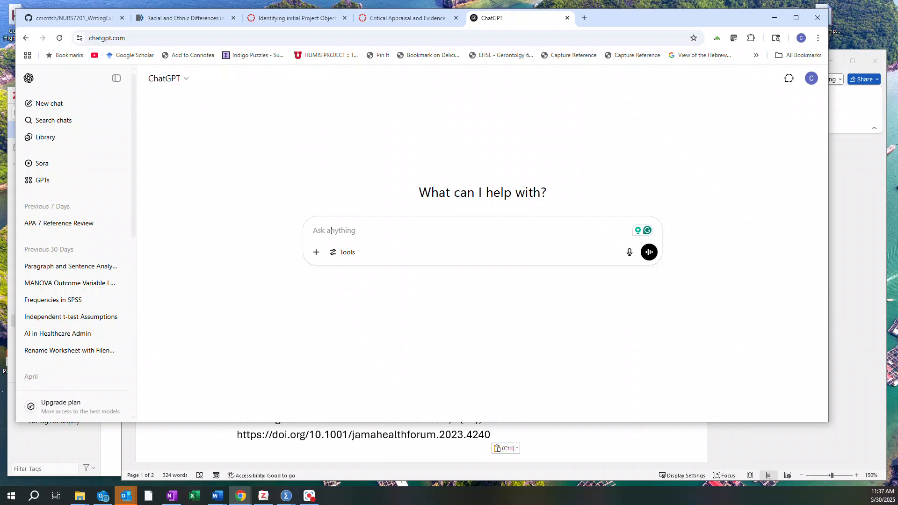
Copy the Week 3 prompt for checking APA 7 references from the GitHub page and paste it into the ChatGPT message
left_click(397, 18)
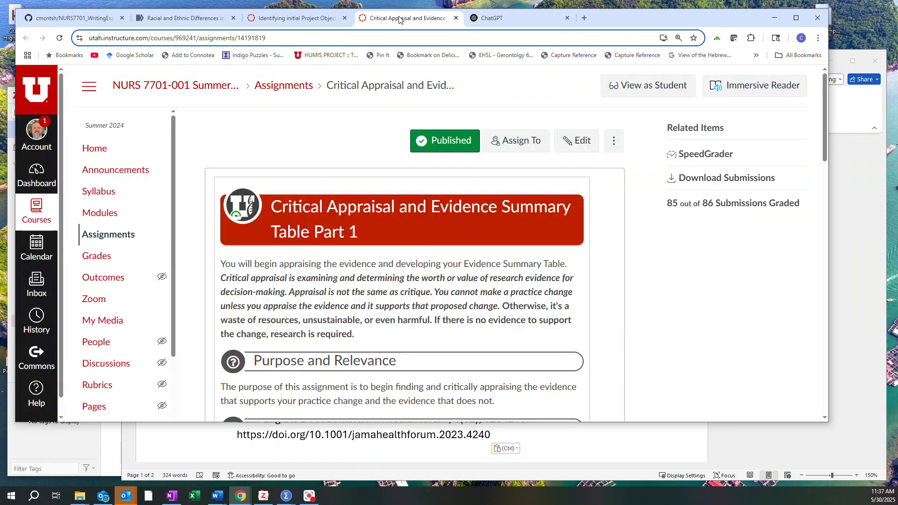
left_click(59, 21)
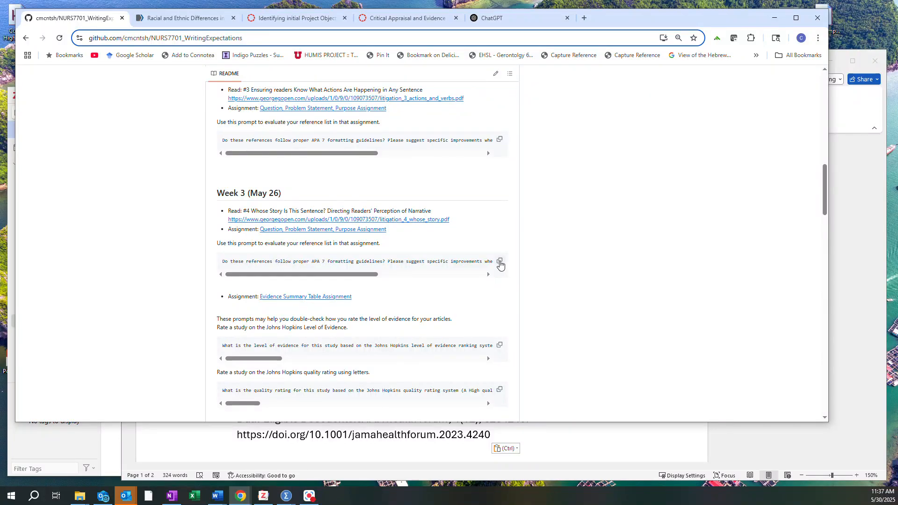
left_click(500, 262)
left_click(500, 262)
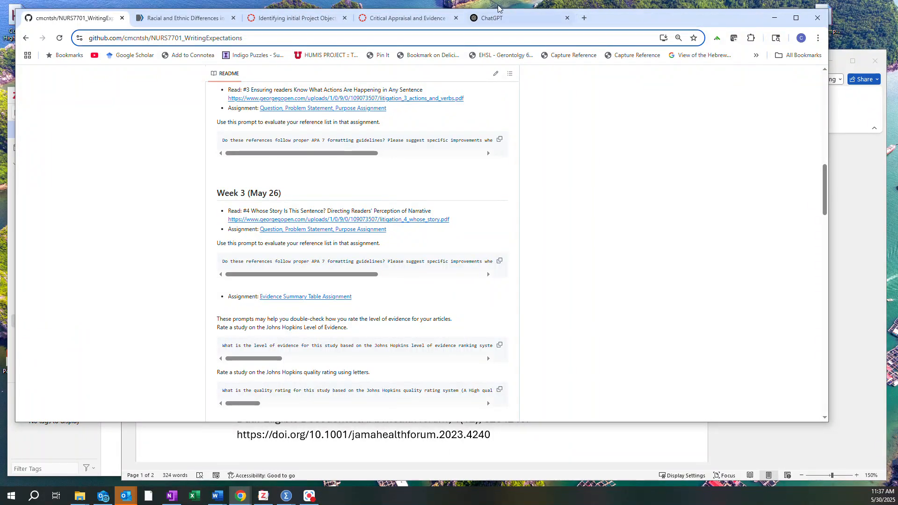
left_click(504, 18)
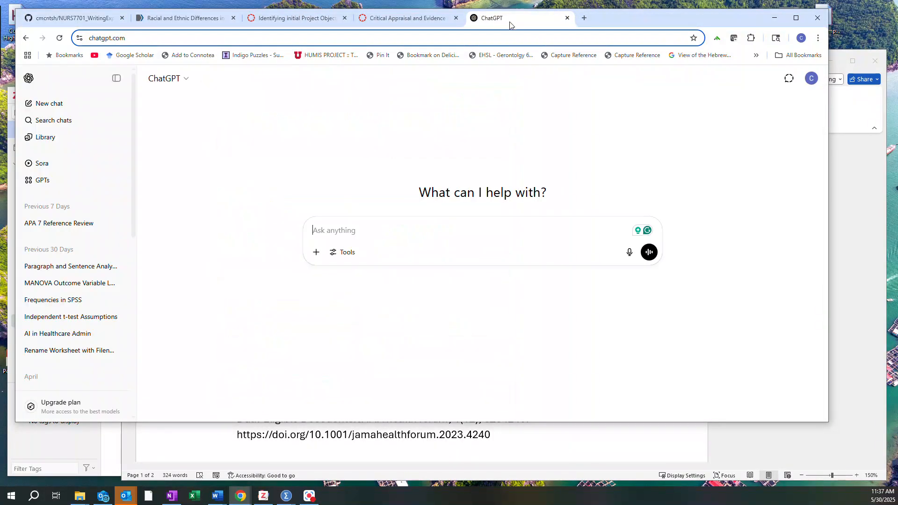
left_click(332, 230)
key("ctrl+v")
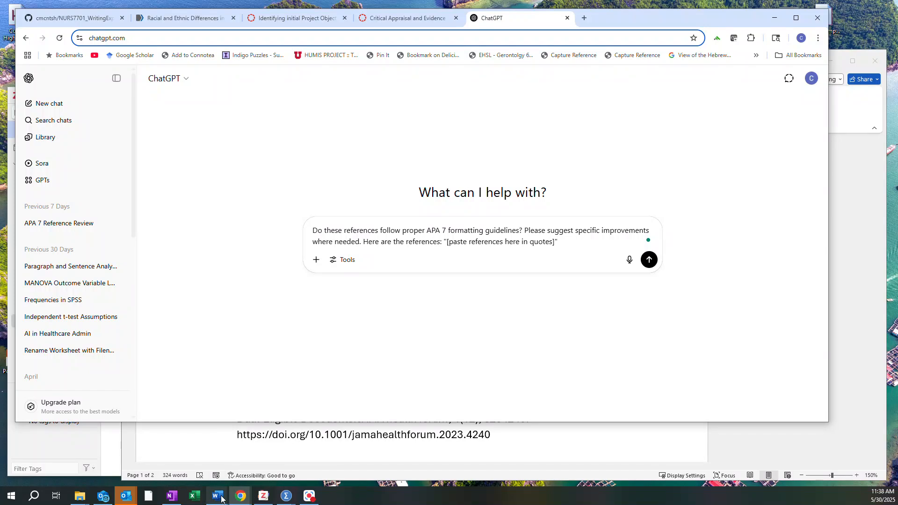
Switch to Document2 in Word and delete the comment on the American Journal of Hospice and Palliative Medicine title
mouse_move(218, 498)
left_click(180, 456)
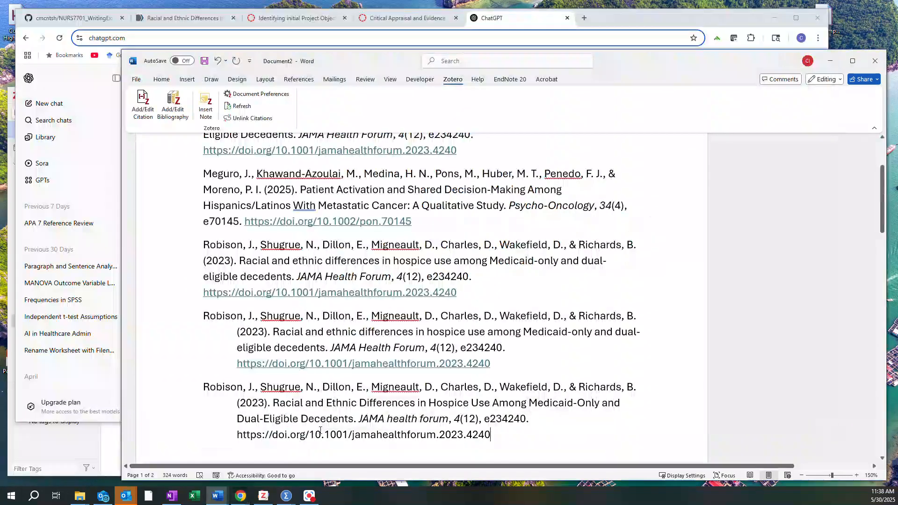
scroll(404, 361, "down", 6)
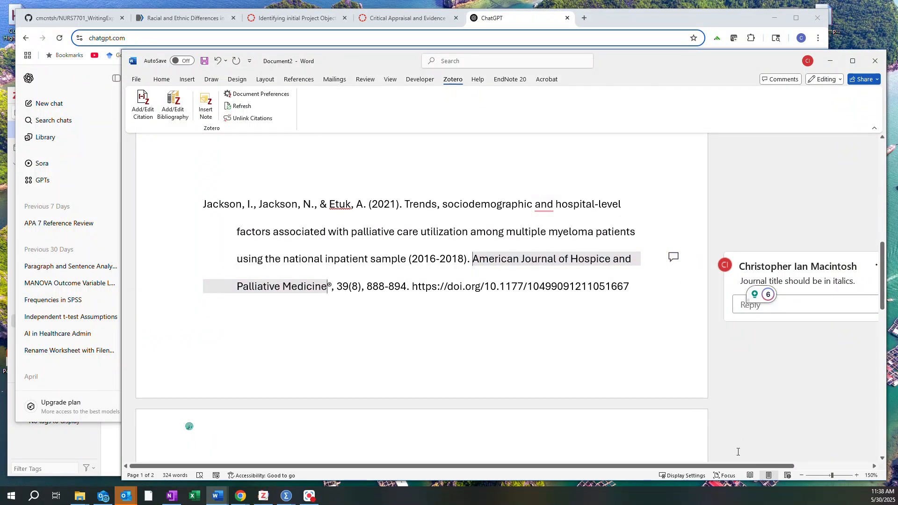
left_click_drag(733, 466, 788, 456)
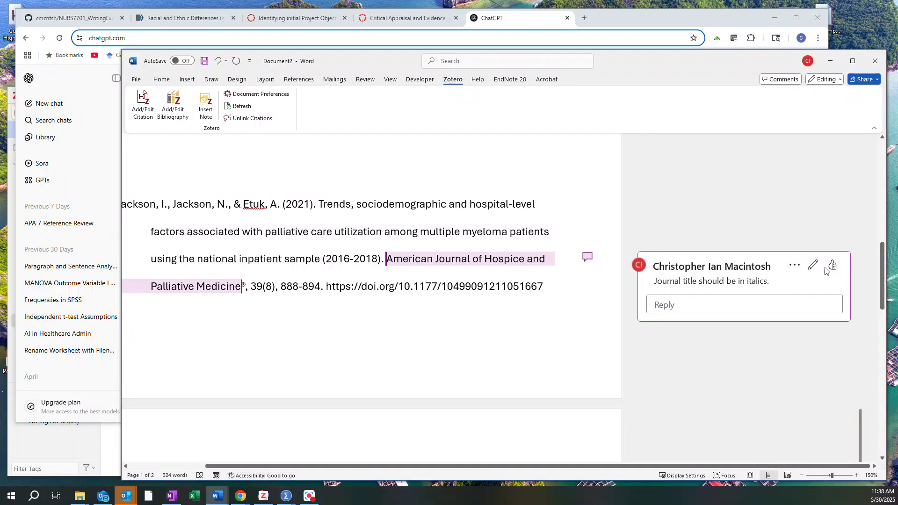
left_click(791, 268)
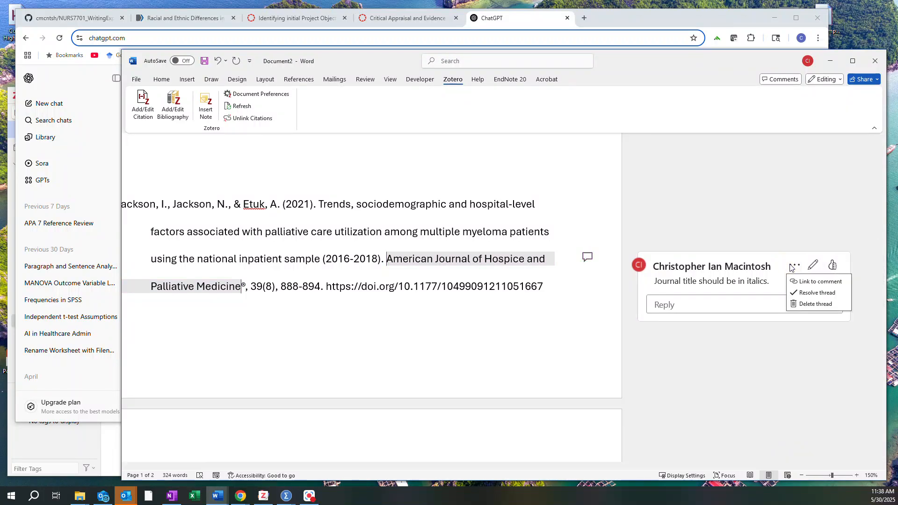
left_click(805, 305)
Delete the ellipsis comments on the Psycho-Oncology and Cancer Journal for Clinicians references and the comment on the Psycho-Oncology title
scroll(772, 337, "down", 4)
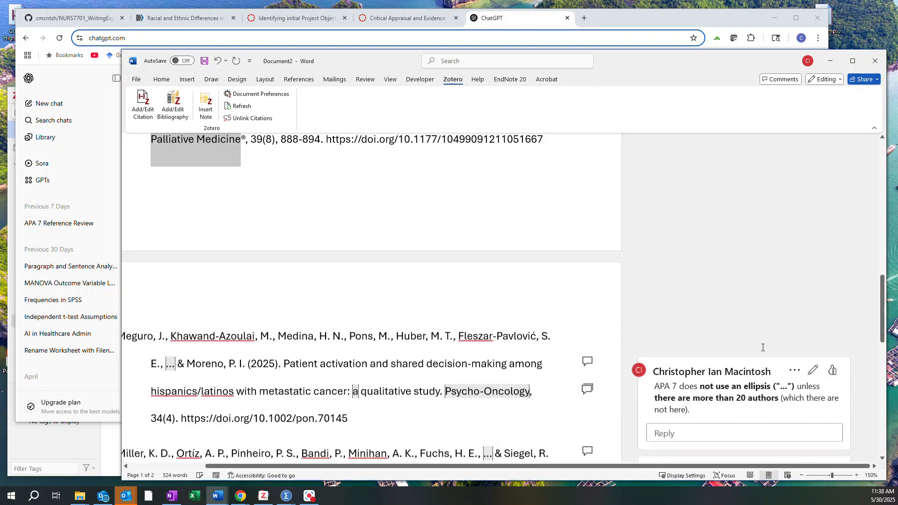
left_click(795, 350)
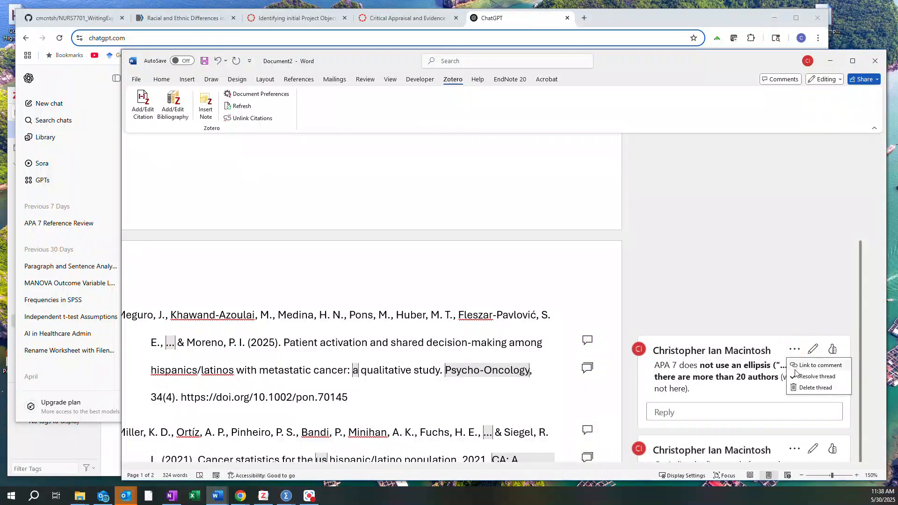
left_click(804, 386)
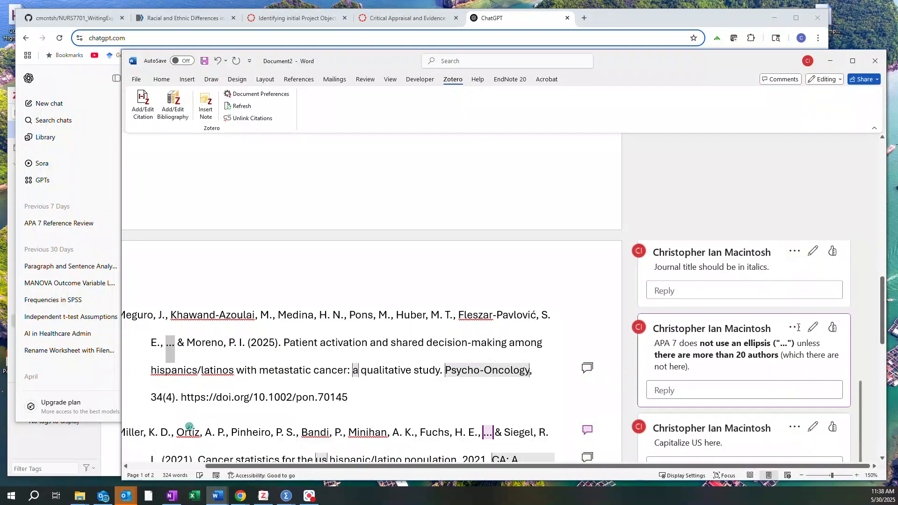
left_click(794, 329)
left_click(803, 365)
left_click(794, 252)
left_click(803, 295)
Delete the comments on capitalizing US, capitalizing the word after the colon, and italicizing the CA: A Cancer Journal for Clinicians title
left_click(795, 309)
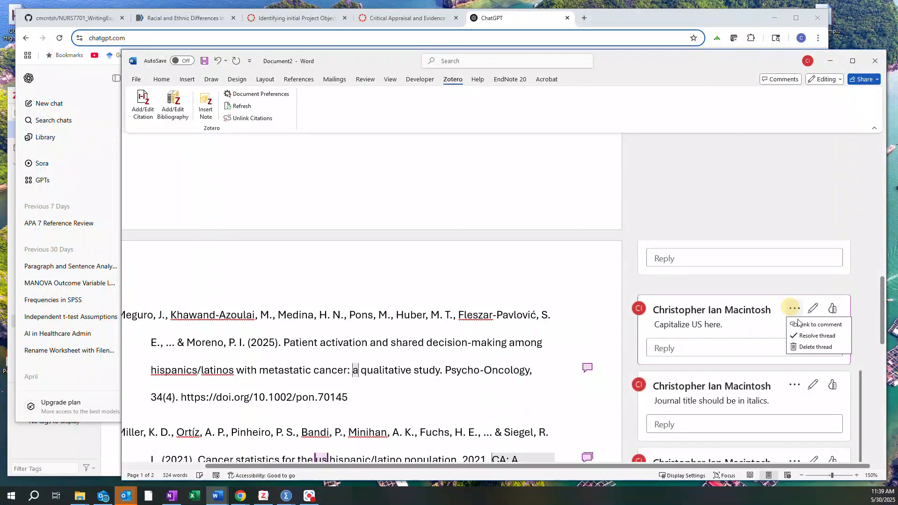
left_click(808, 347)
left_click(794, 295)
left_click(806, 334)
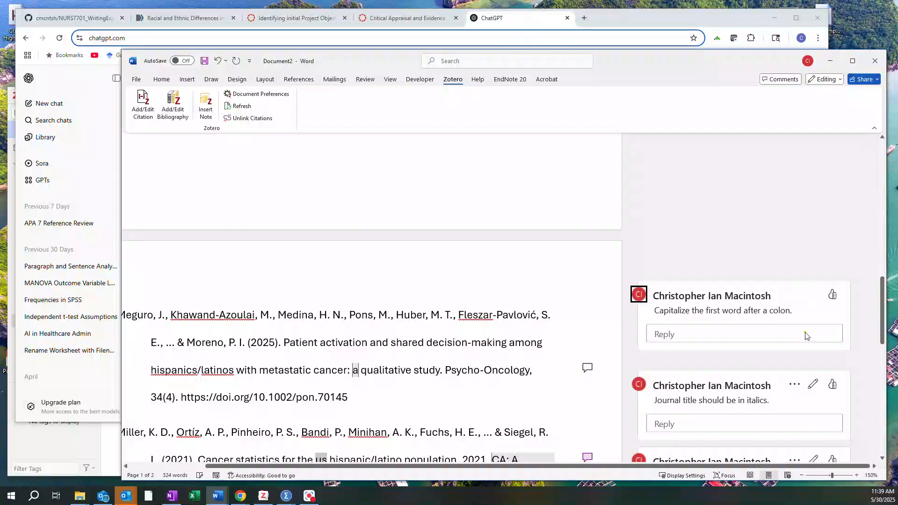
left_click(794, 385)
left_click(809, 423)
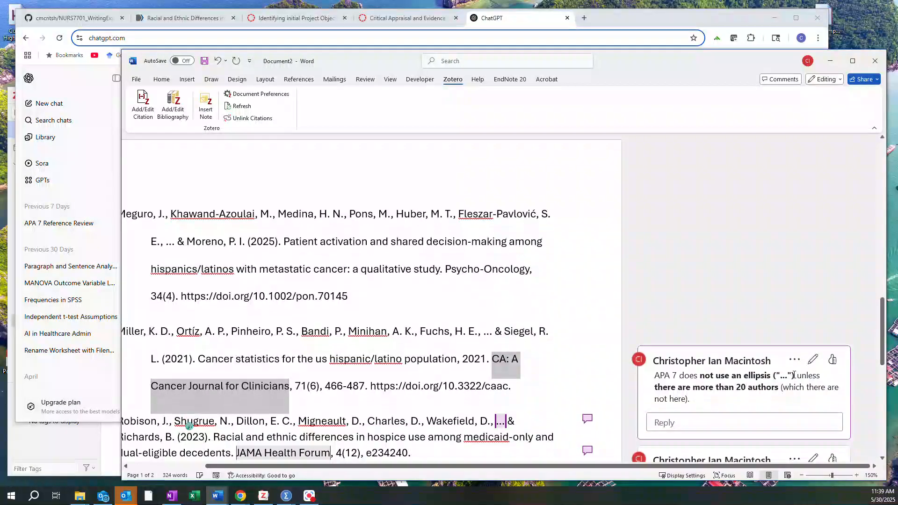
Delete the ellipsis comment and the journal-title comment on the JAMA Health Forum reference
left_click(795, 360)
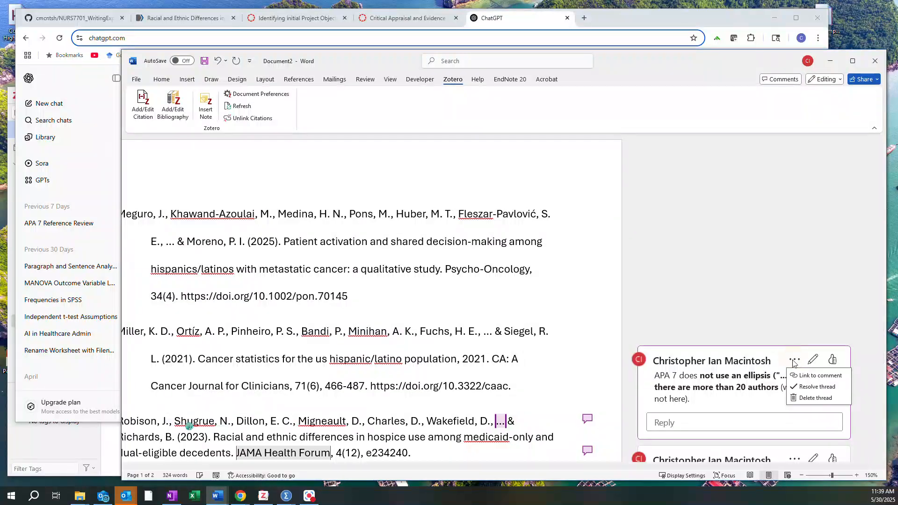
left_click(813, 397)
left_click(794, 325)
left_click(803, 364)
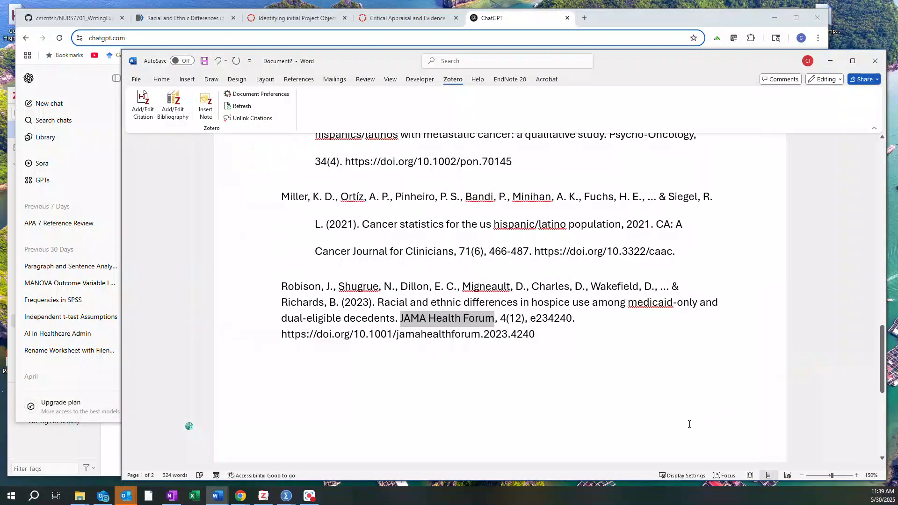
Copy the four references, from the American Journal of Hospice and Palliative Medicine entry through the JAMA Health Forum entry
scroll(629, 356, "up", 10)
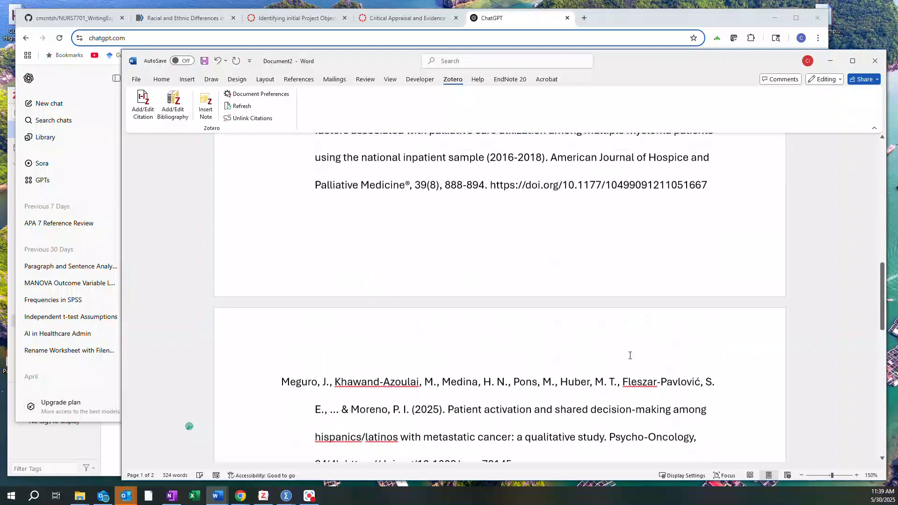
scroll(629, 355, "up", 5)
scroll(520, 367, "down", 4)
left_click_drag(280, 272, 534, 282)
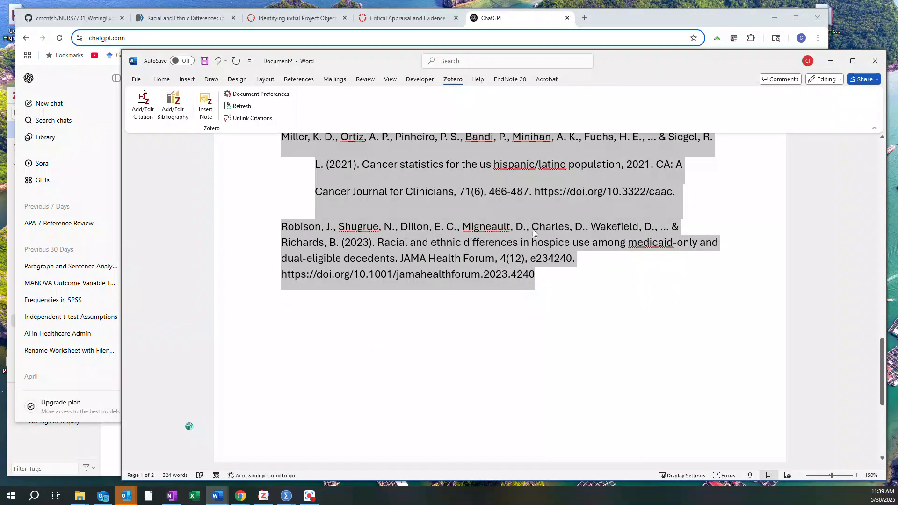
Replace the placeholder in the ChatGPT prompt with the copied references, remove the trailing line break and send the prompt
left_click(526, 16)
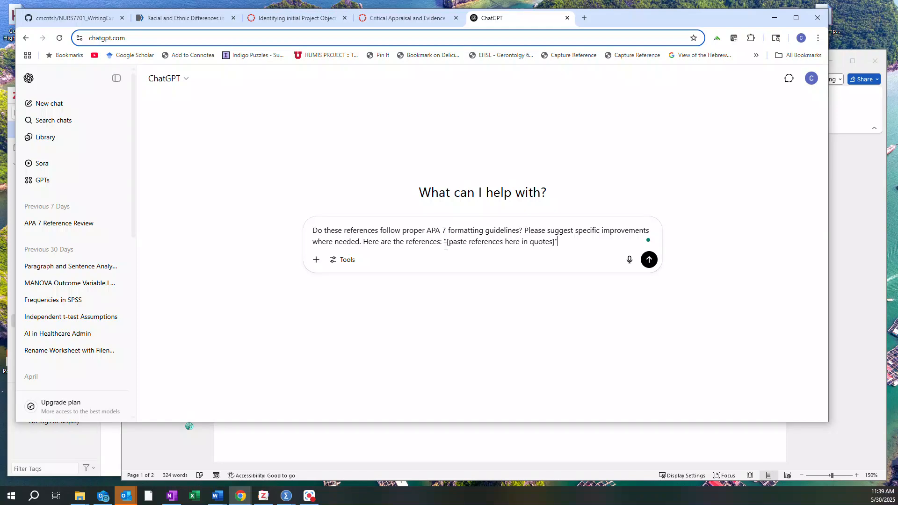
left_click_drag(448, 242, 556, 240)
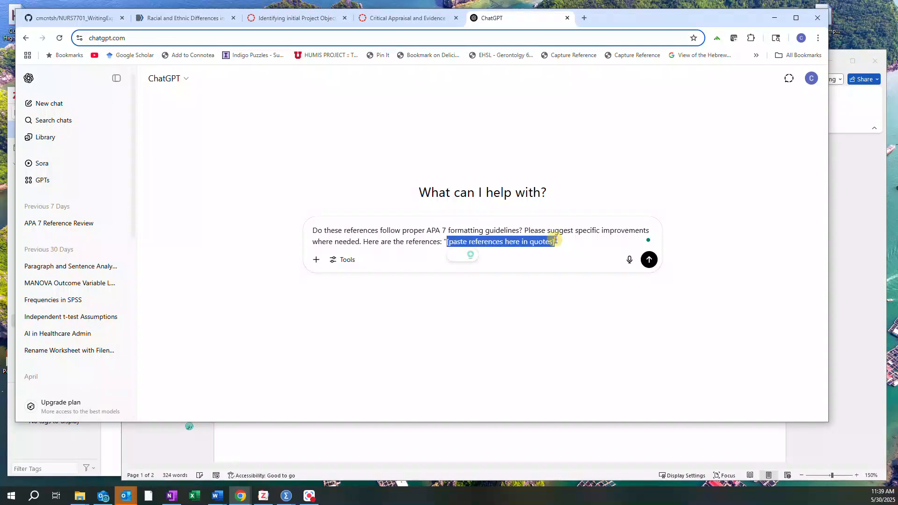
key("ctrl+v")
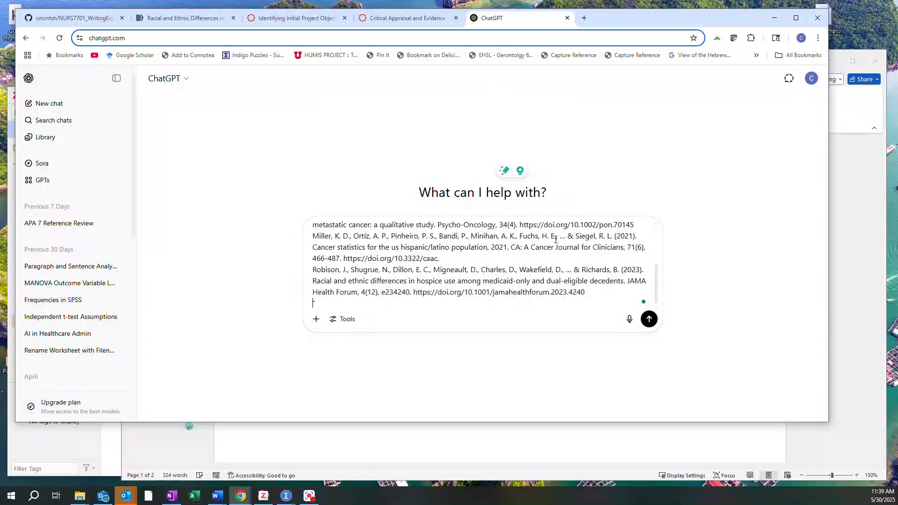
key("BackSpace")
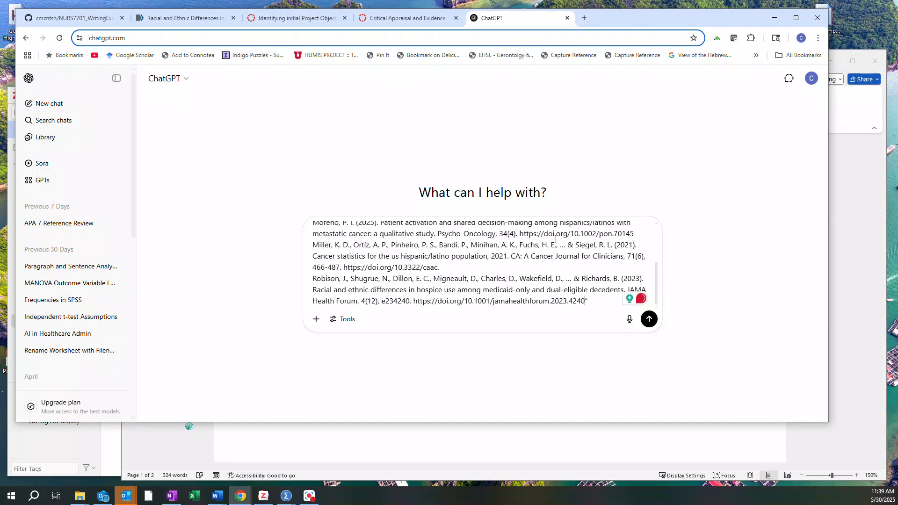
key("Return")
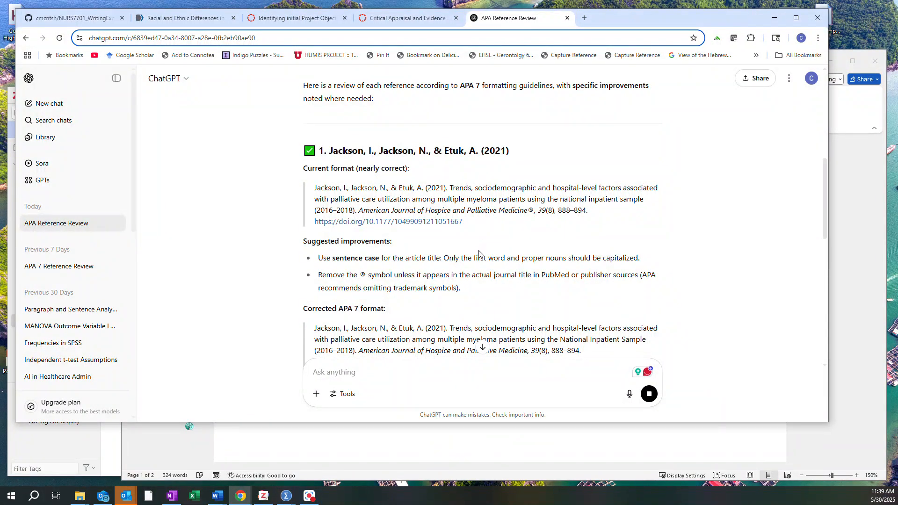
Examine ChatGPT's suggested improvements and corrected APA 7 formats for the first two references
scroll(479, 251, "down", 2)
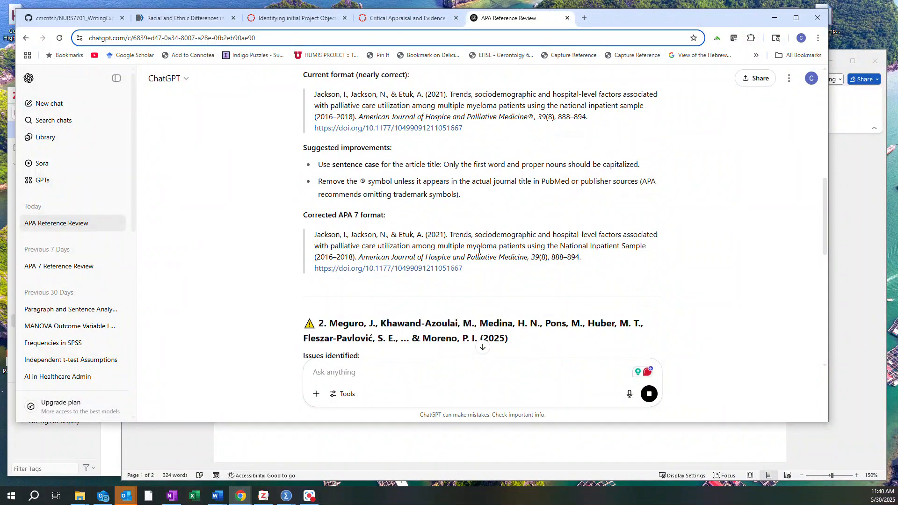
scroll(479, 251, "down", 3)
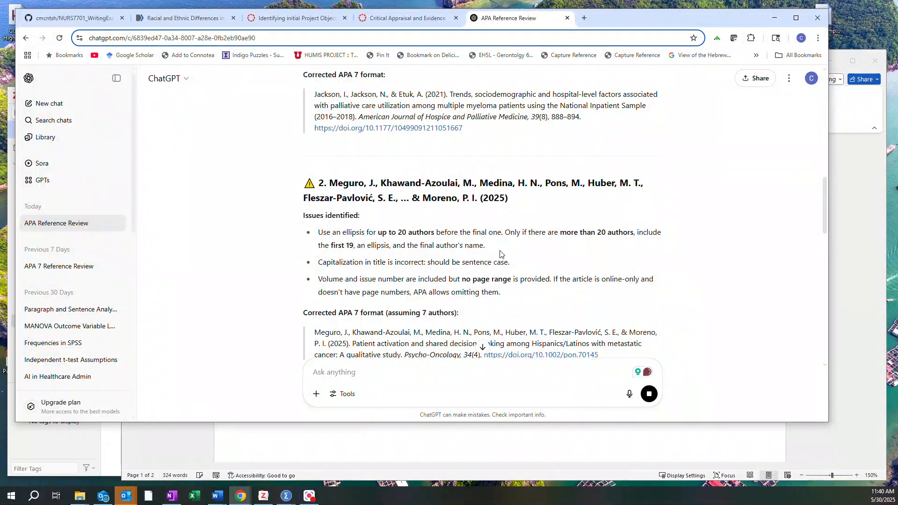
scroll(498, 257, "down", 2)
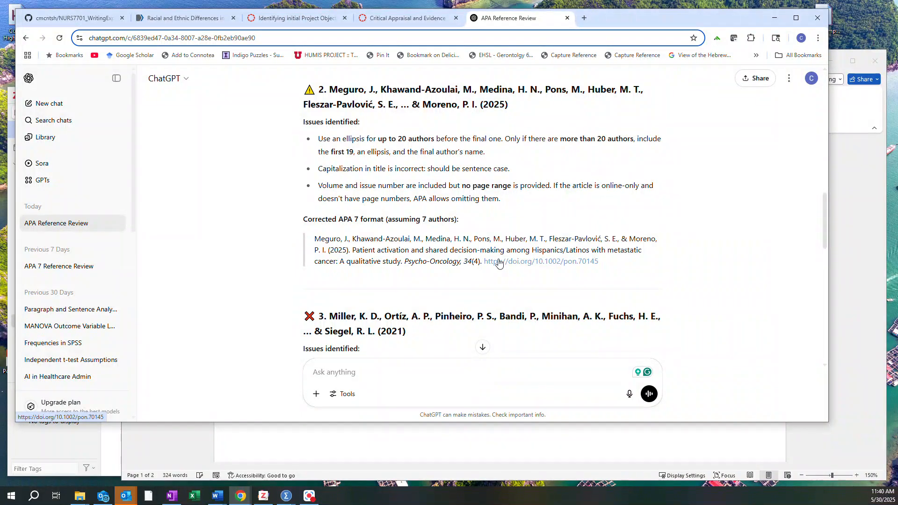
scroll(499, 263, "up", 3)
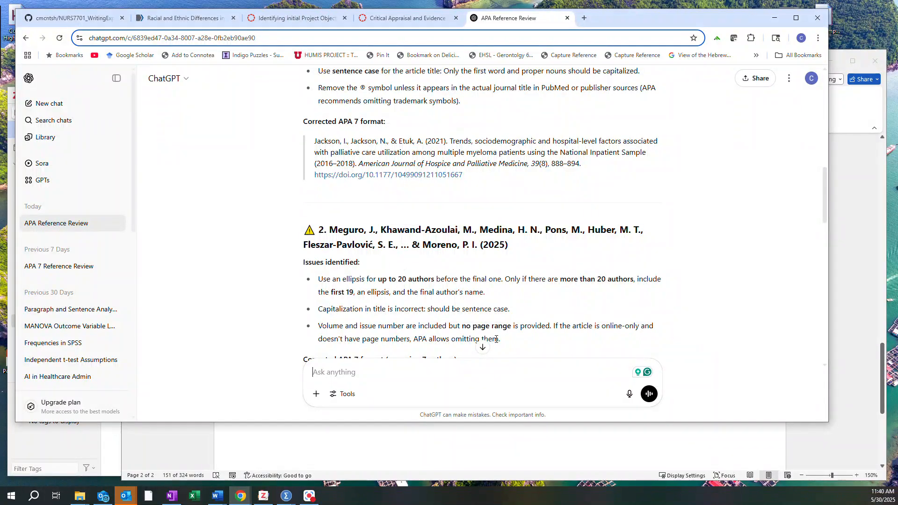
scroll(485, 339, "down", 2)
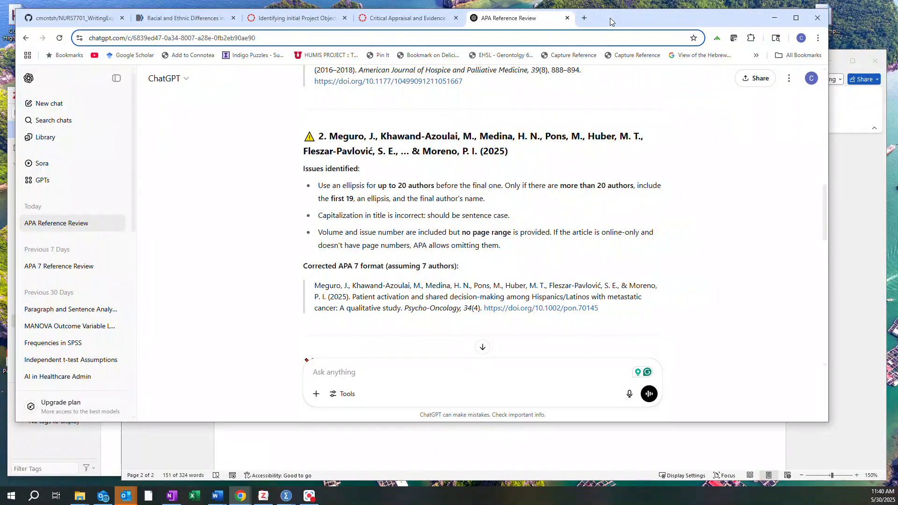
Move the Chrome window aside, look over the original references in Word and return to the ChatGPT review
left_click_drag(610, 18, 605, 100)
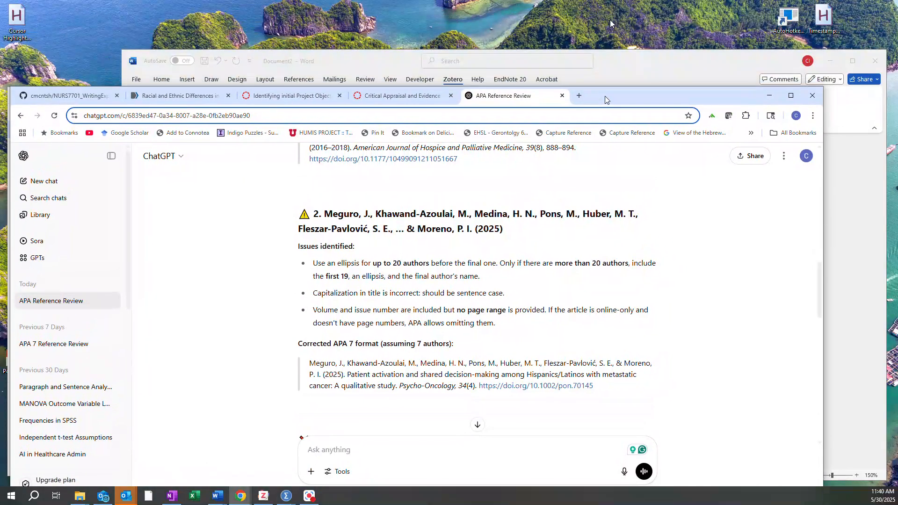
left_click(680, 63)
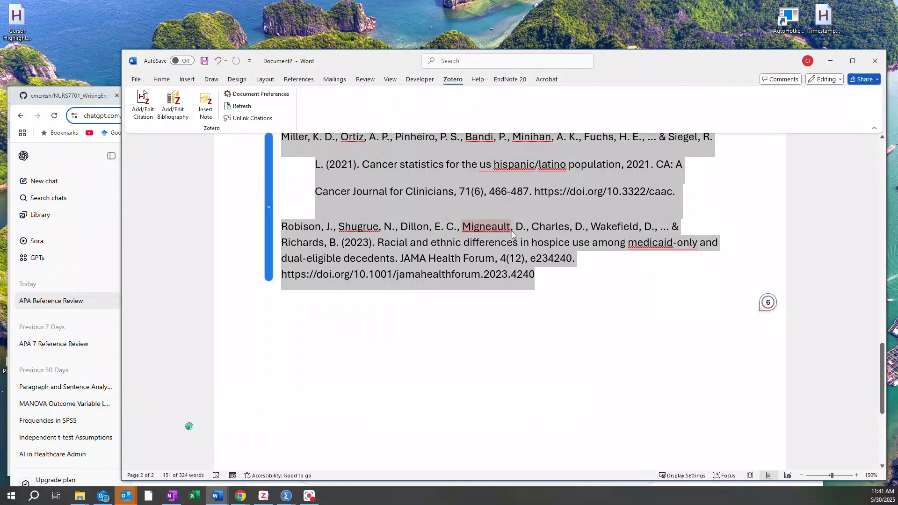
scroll(512, 231, "up", 3)
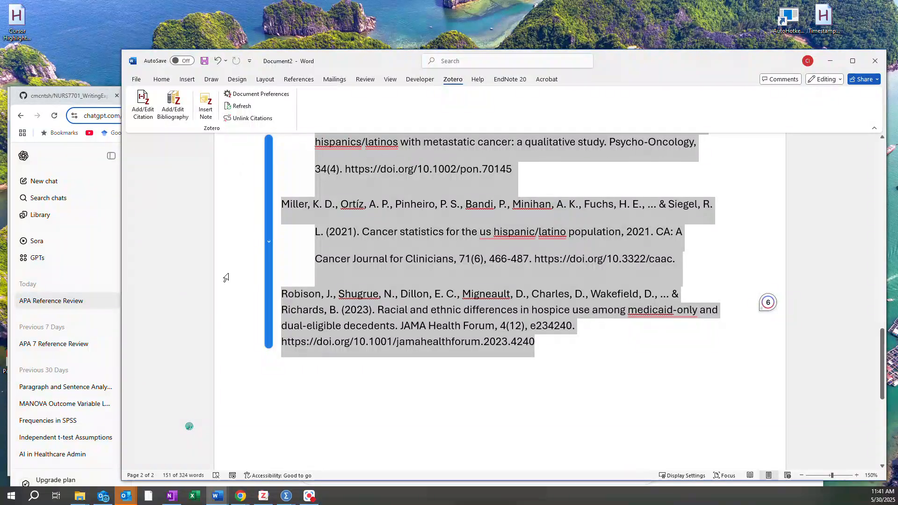
mouse_move(239, 497)
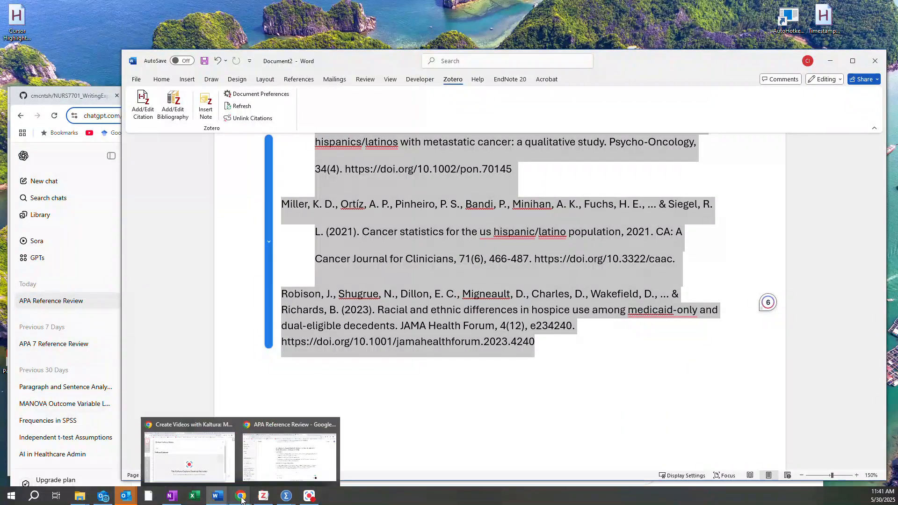
mouse_move(203, 466)
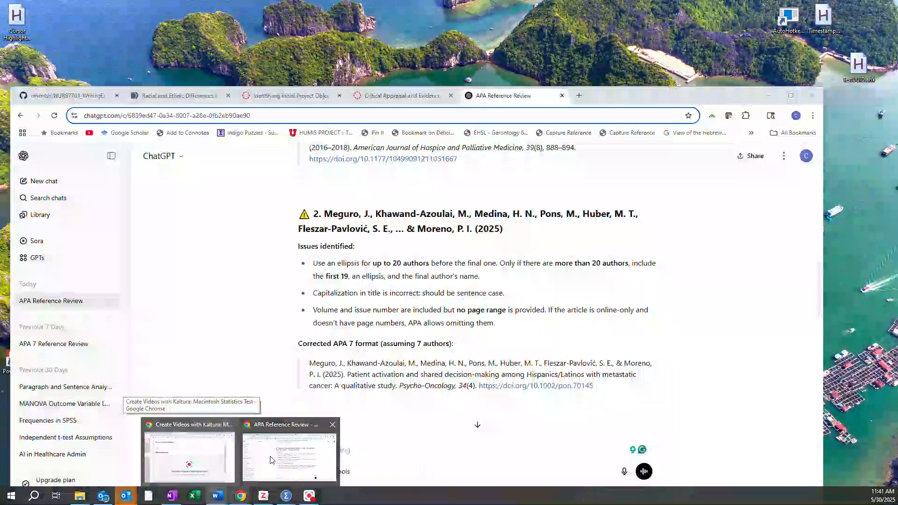
left_click(289, 456)
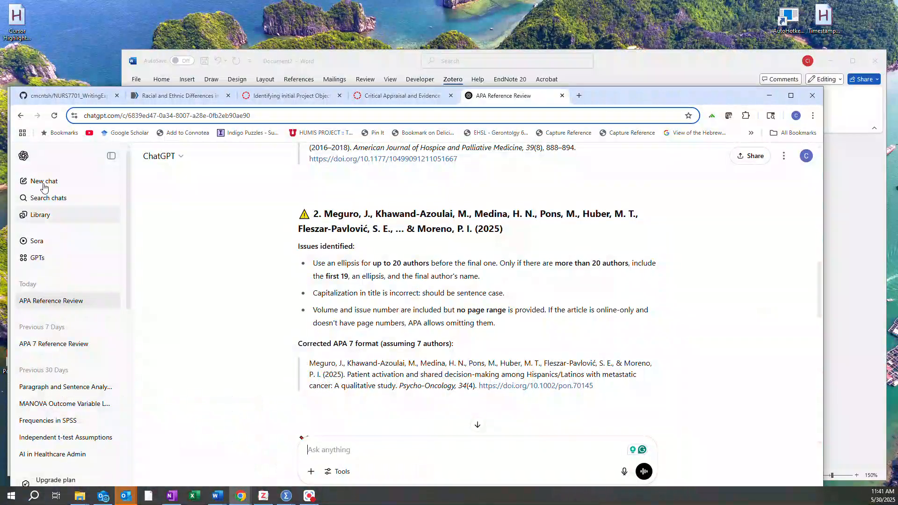
Look over the Week 3 evidence-rating prompts on the GitHub writing expectations page in Chrome
left_click(88, 97)
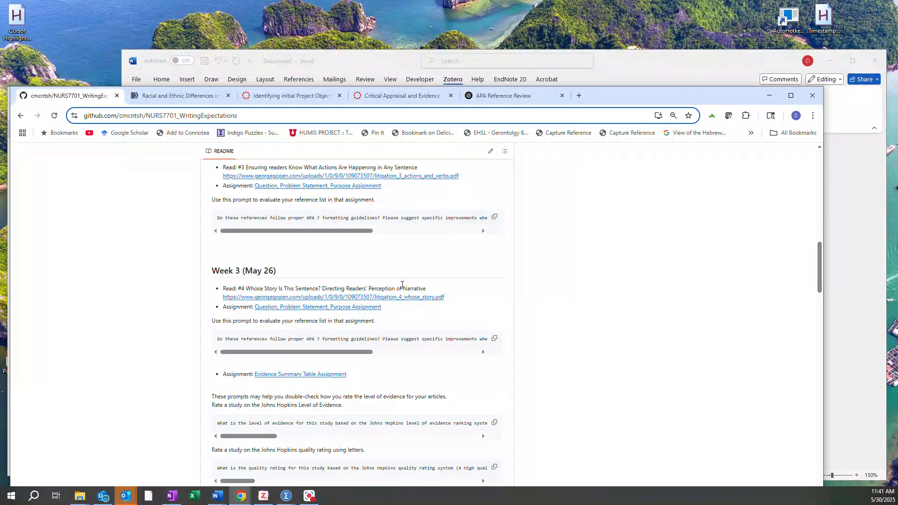
scroll(402, 285, "down", 2)
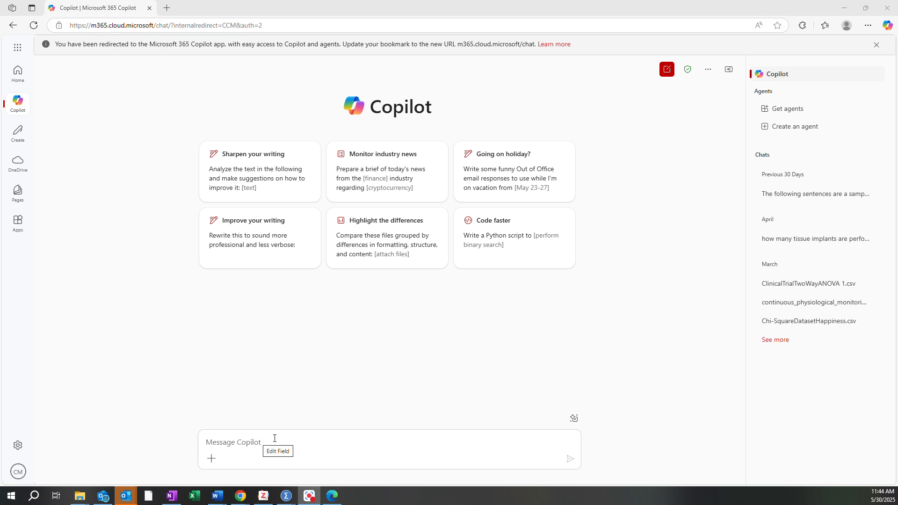
mouse_move(239, 500)
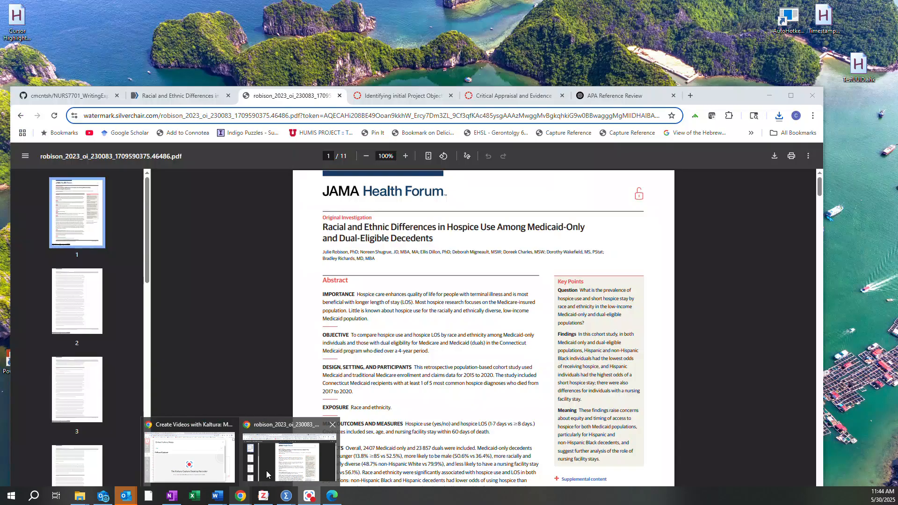
left_click(265, 471)
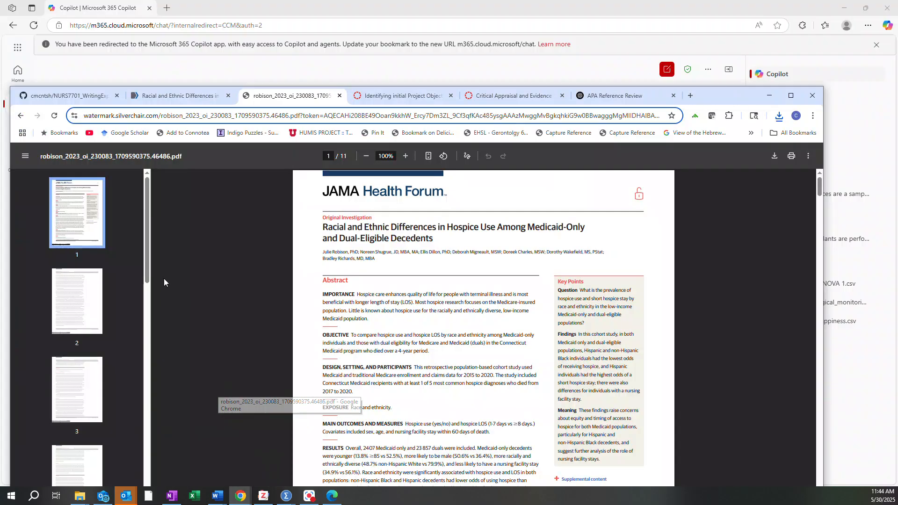
left_click(82, 97)
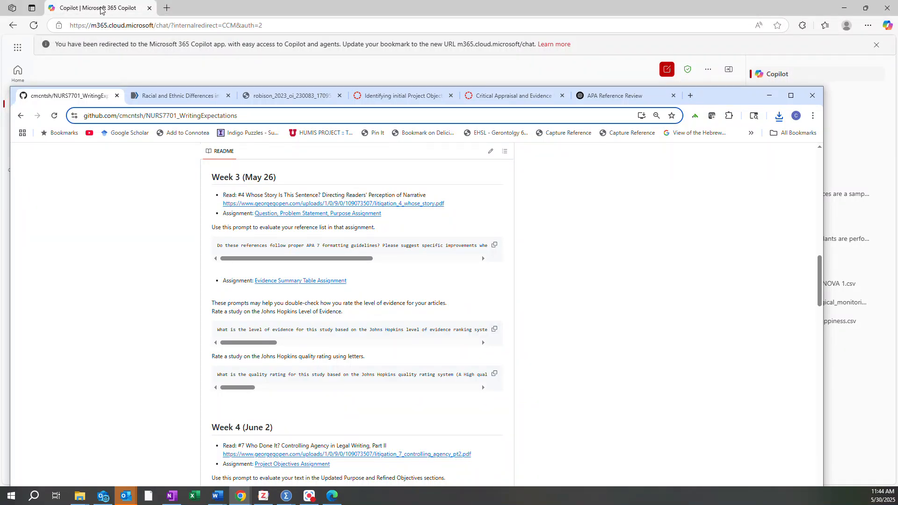
Switch to Microsoft 365 Copilot, attach robison_2023_oi_230083_1709590375.46486.pdf from the Downloads folder and send it to the chat
left_click(126, 10)
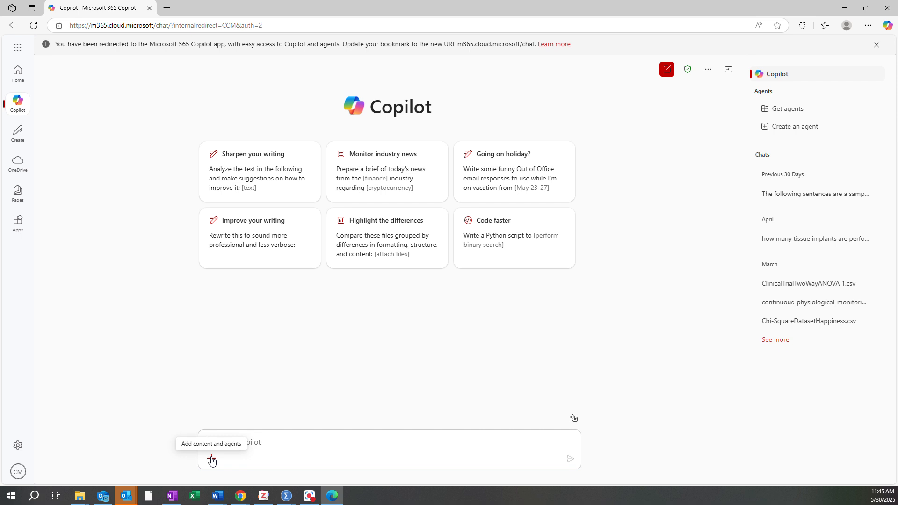
left_click(212, 460)
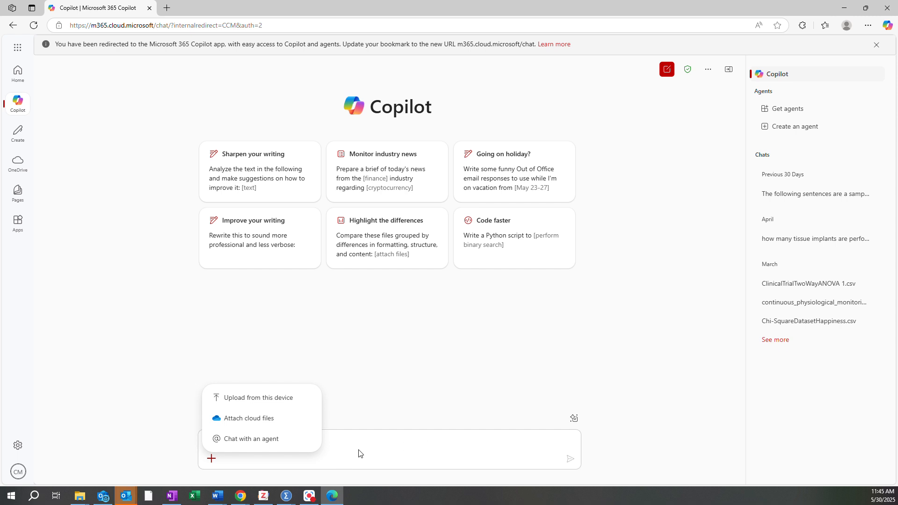
left_click(248, 398)
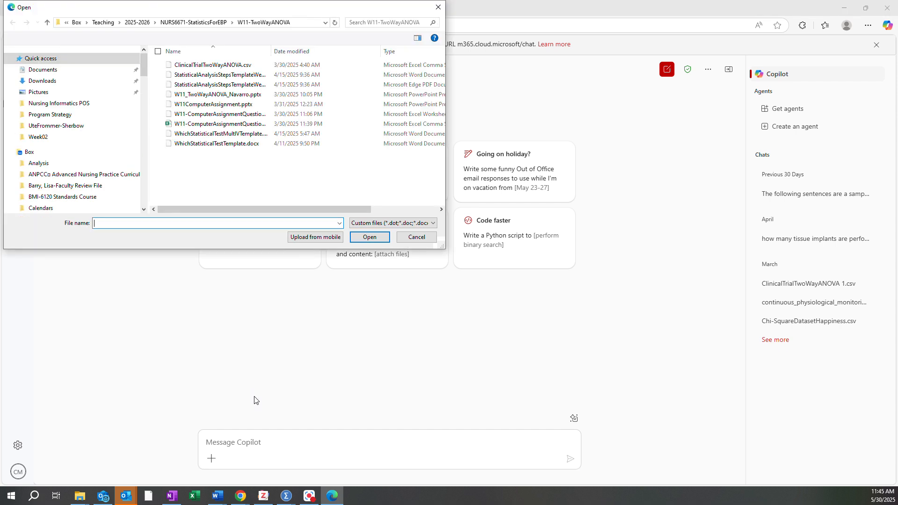
left_click(42, 82)
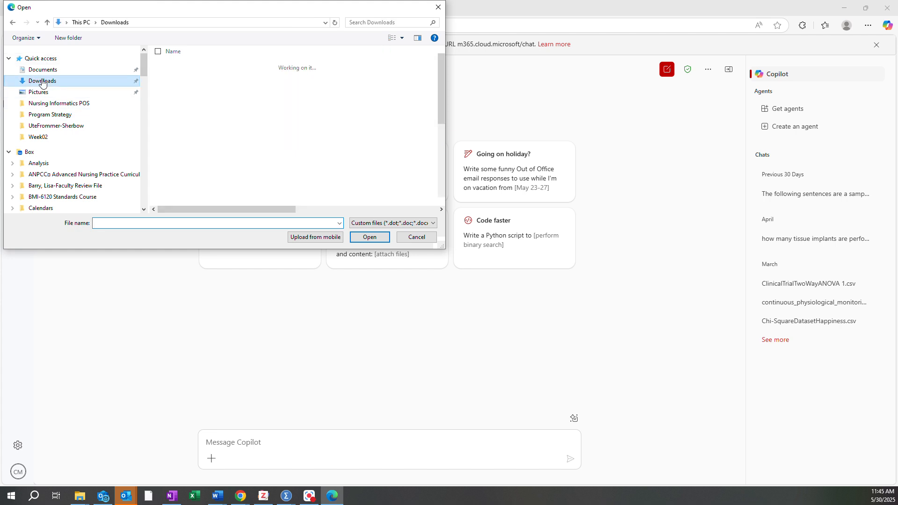
left_click(195, 78)
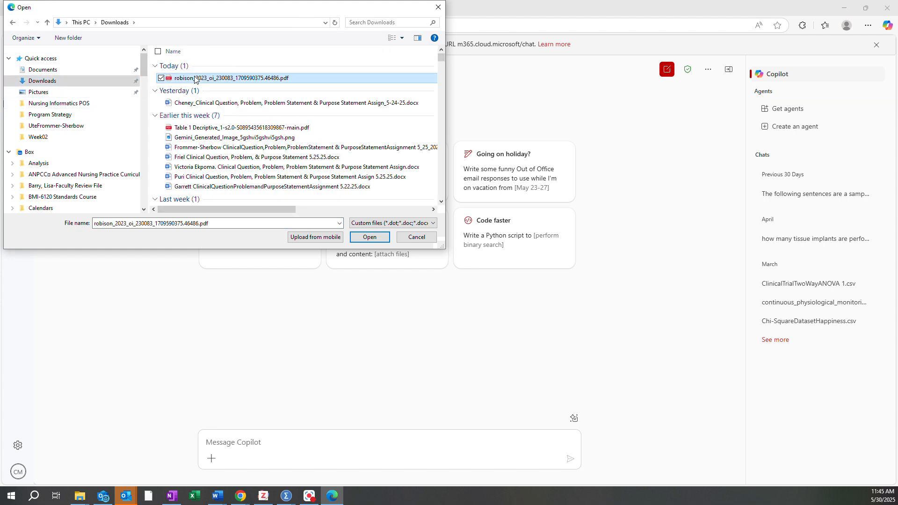
left_click(370, 238)
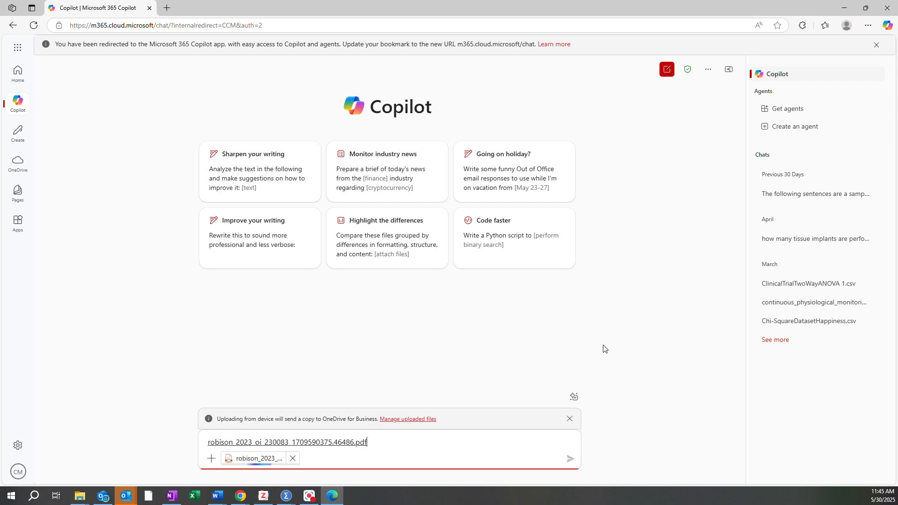
key("Return")
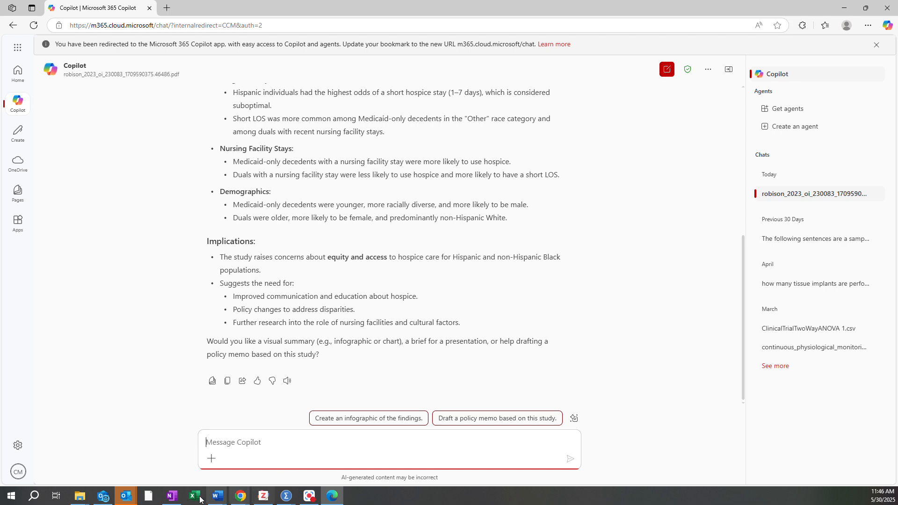
Switch to the GitHub page in Chrome and copy the Week 3 prompt for rating a study's Johns Hopkins level of evidence
mouse_move(233, 489)
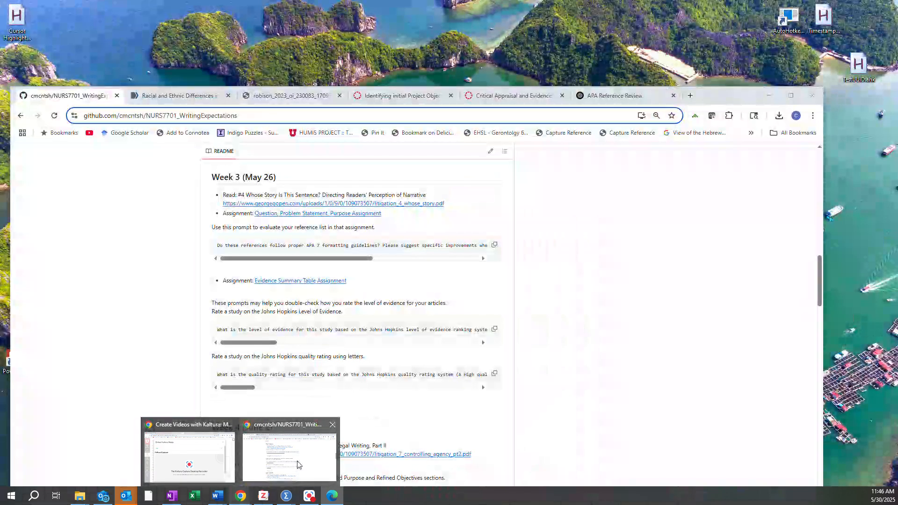
left_click(289, 457)
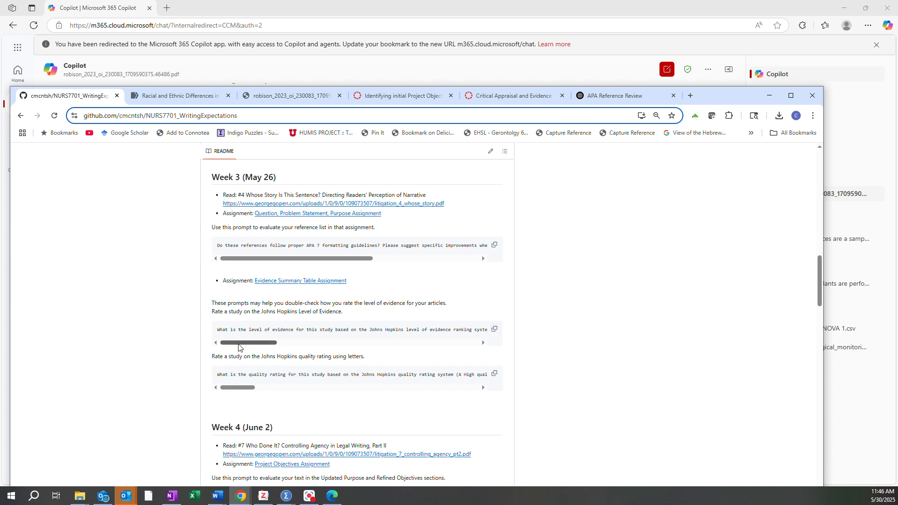
mouse_move(238, 347)
left_mouse_down()
mouse_move(412, 346)
mouse_move(239, 347)
left_mouse_up()
left_click(495, 330)
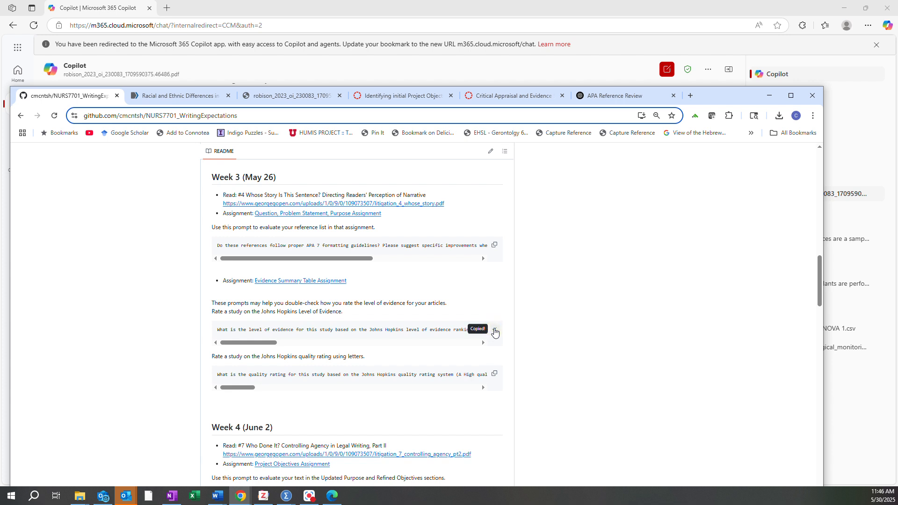
Submit the copied level of evidence prompt in the Copilot chat about the uploaded article and read through the reply
left_click(121, 8)
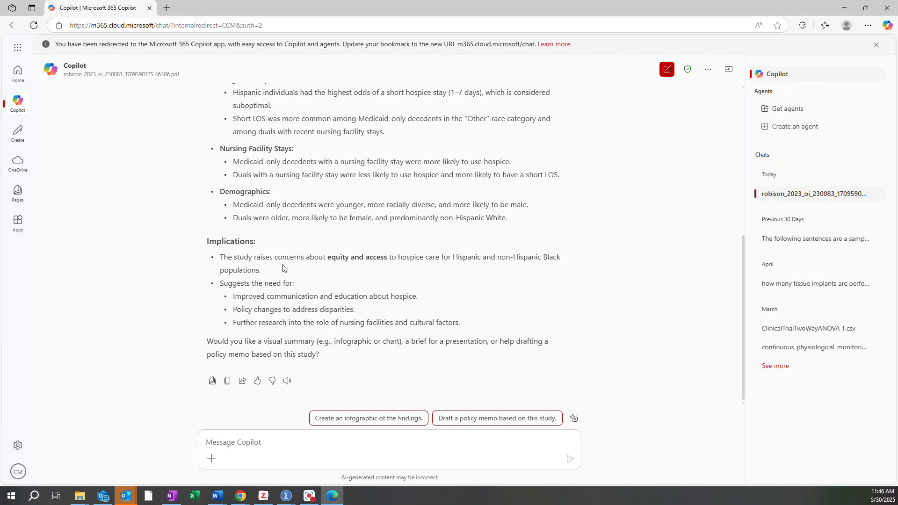
left_click(235, 440)
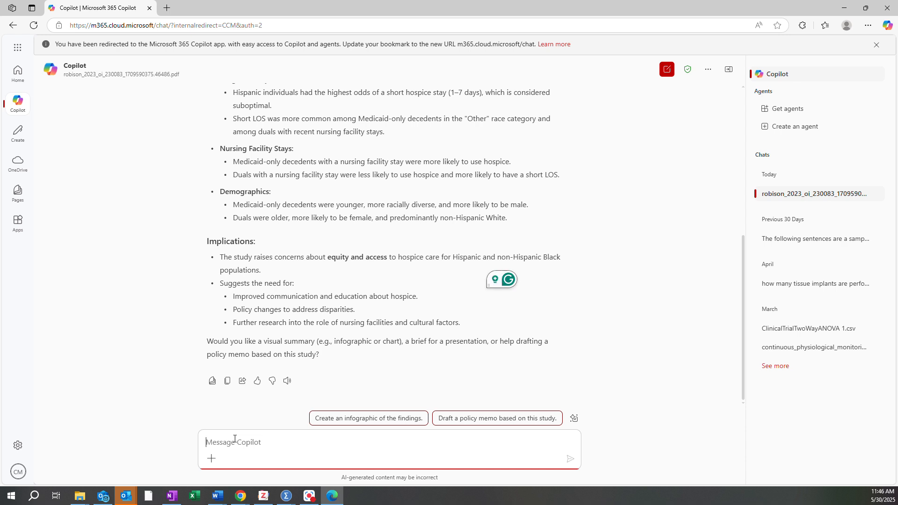
key("ctrl+v")
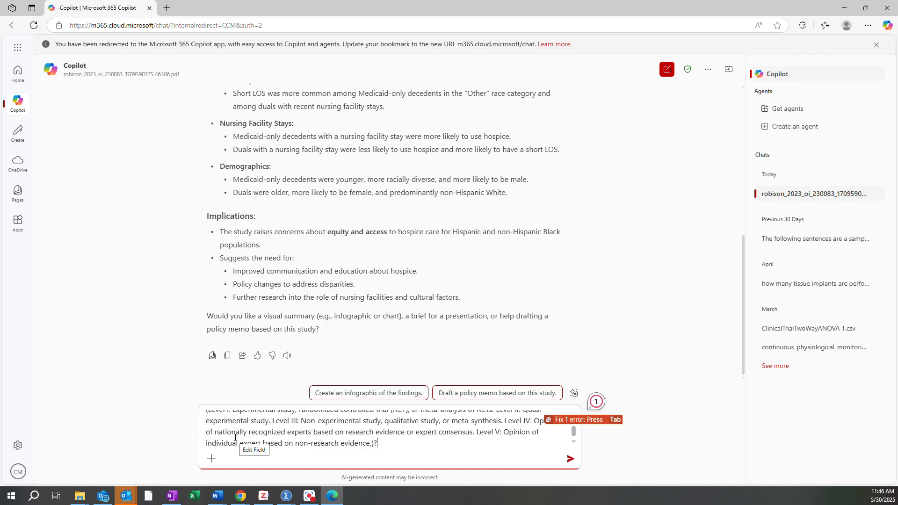
key("Return")
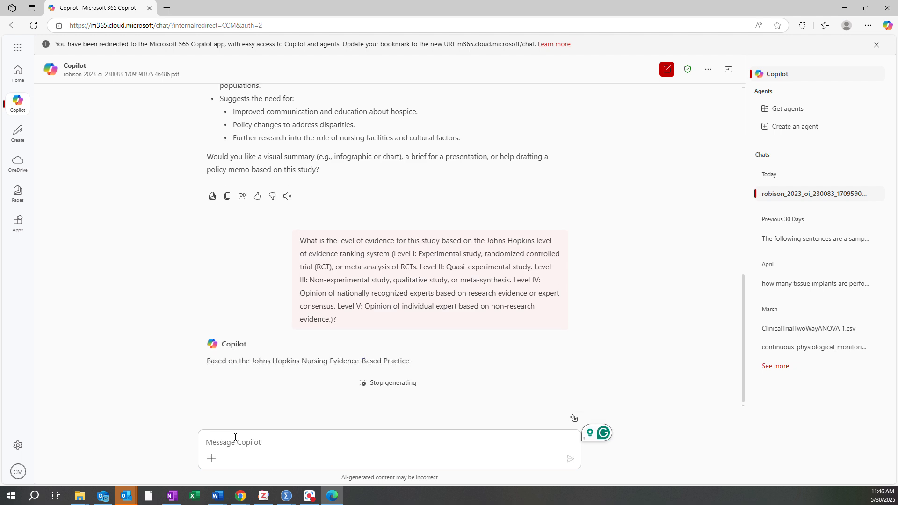
scroll(316, 375, "down", 2)
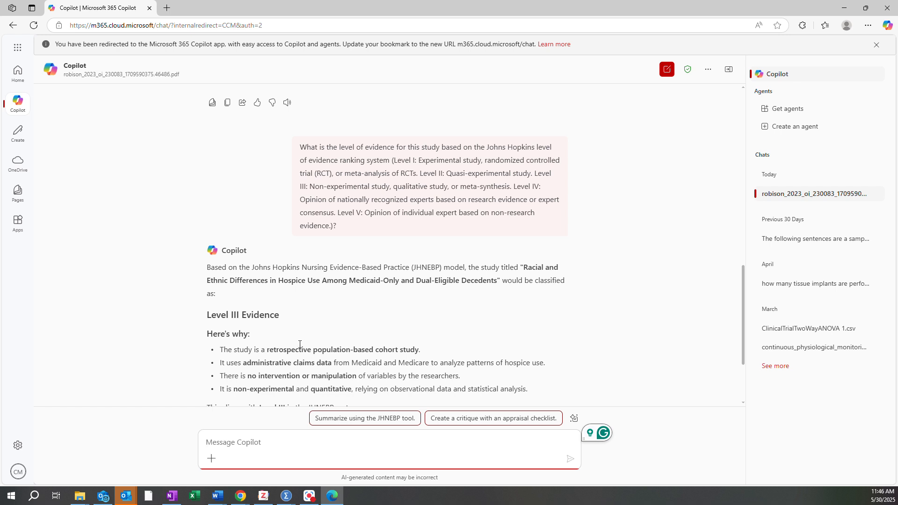
scroll(304, 348, "down", 2)
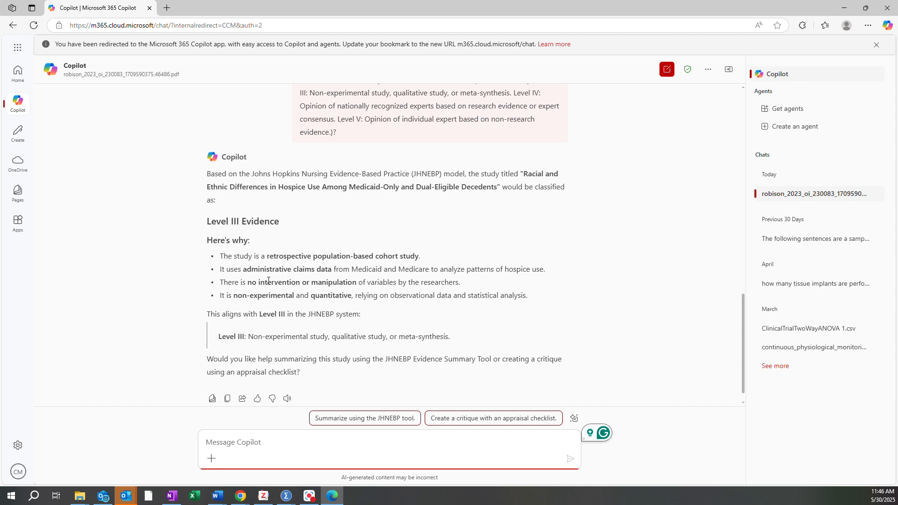
Copy the Johns Hopkins quality rating prompt from the GitHub page's Week 3 section and submit it in the same Copilot chat
mouse_move(240, 496)
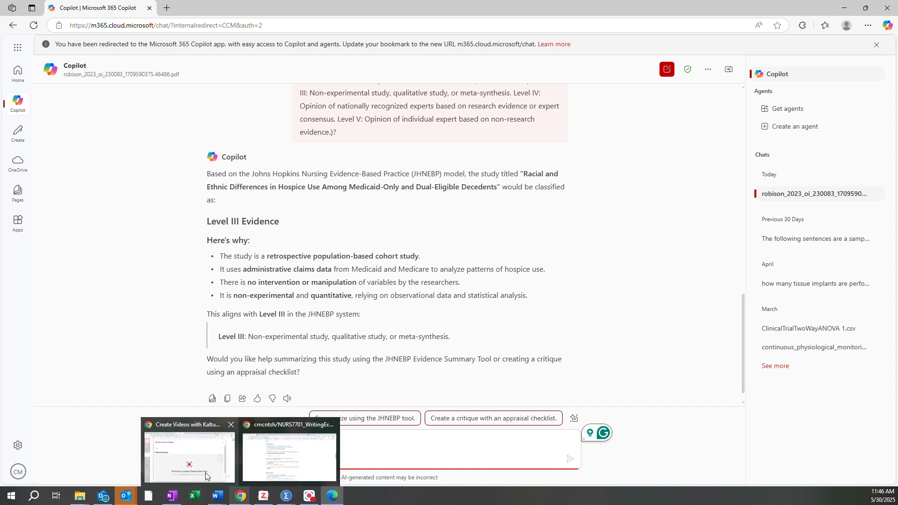
left_click(289, 458)
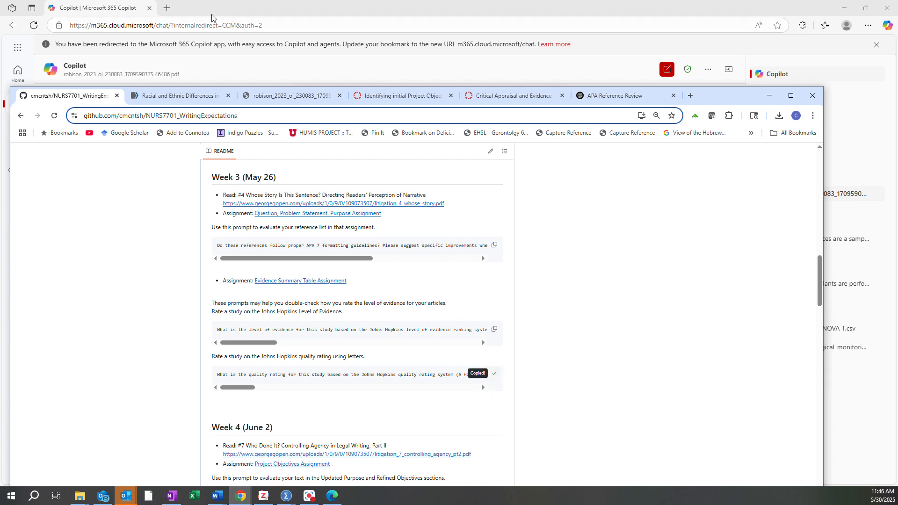
left_click(193, 11)
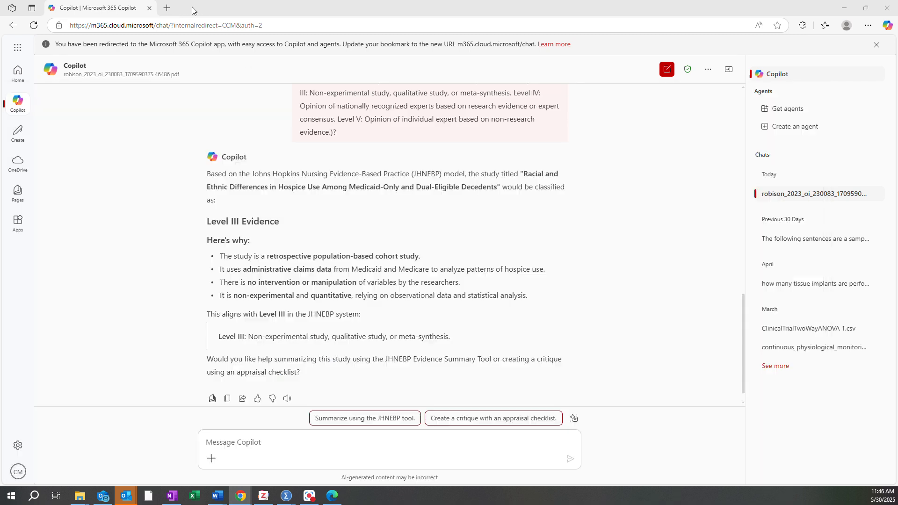
left_click(246, 444)
key("ctrl+v")
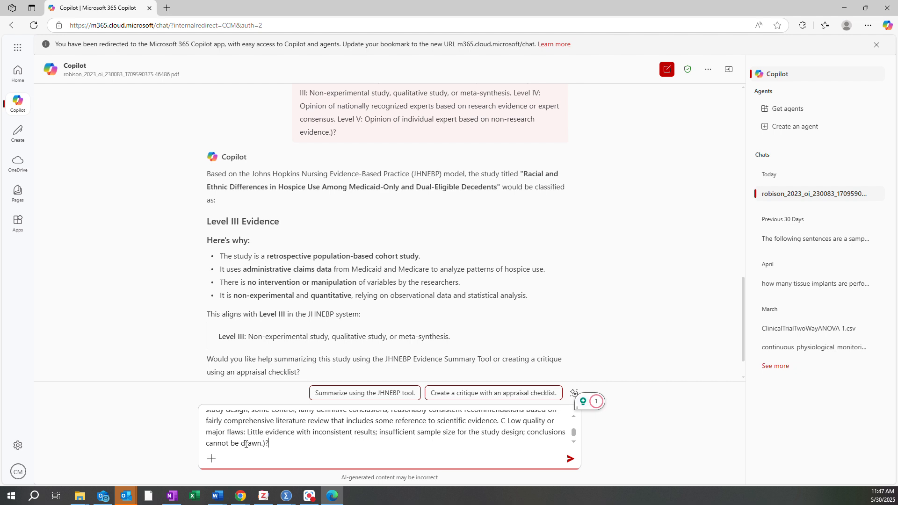
key("Return")
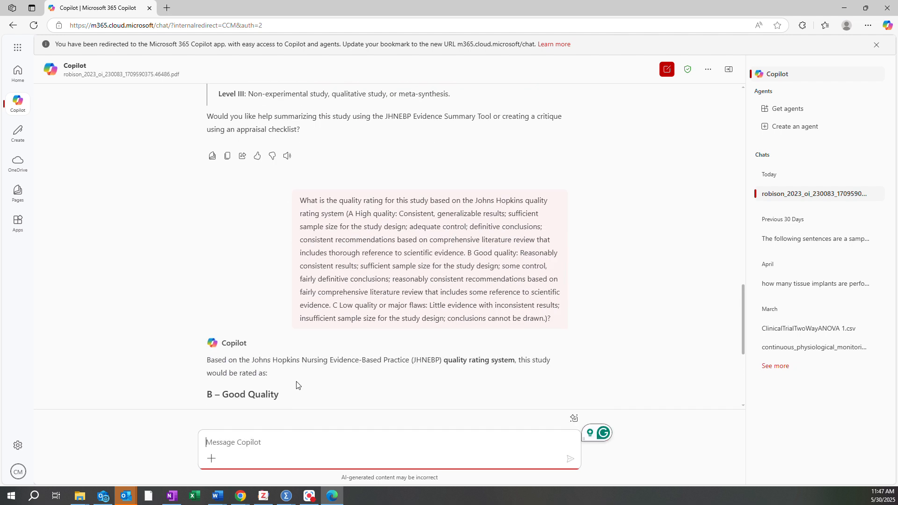
scroll(296, 385, "down", 1)
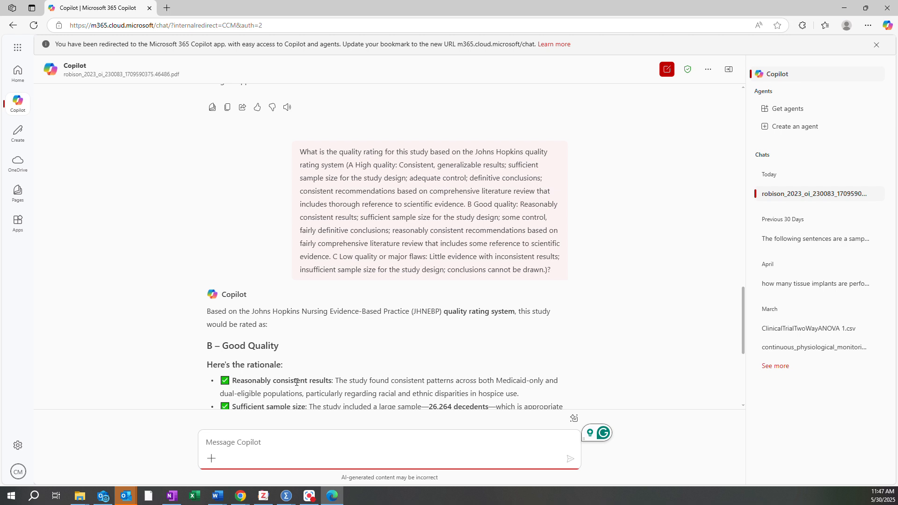
scroll(297, 382, "down", 2)
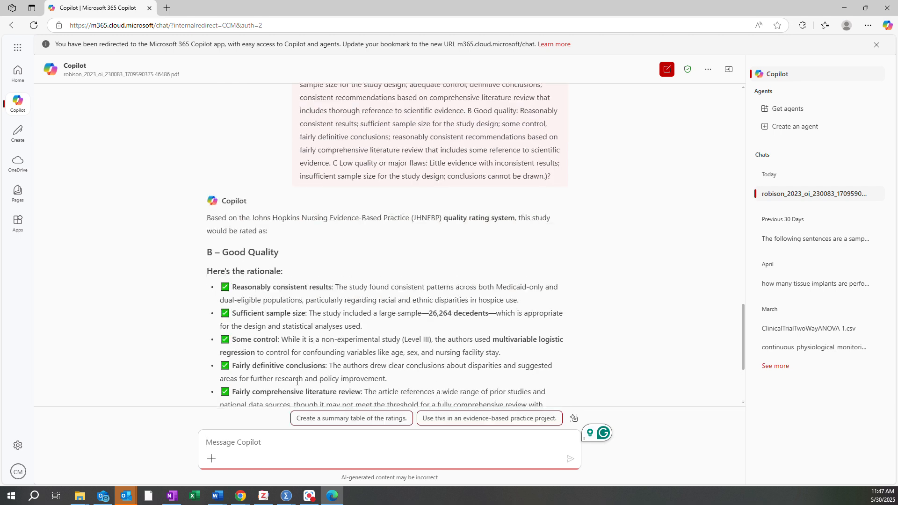